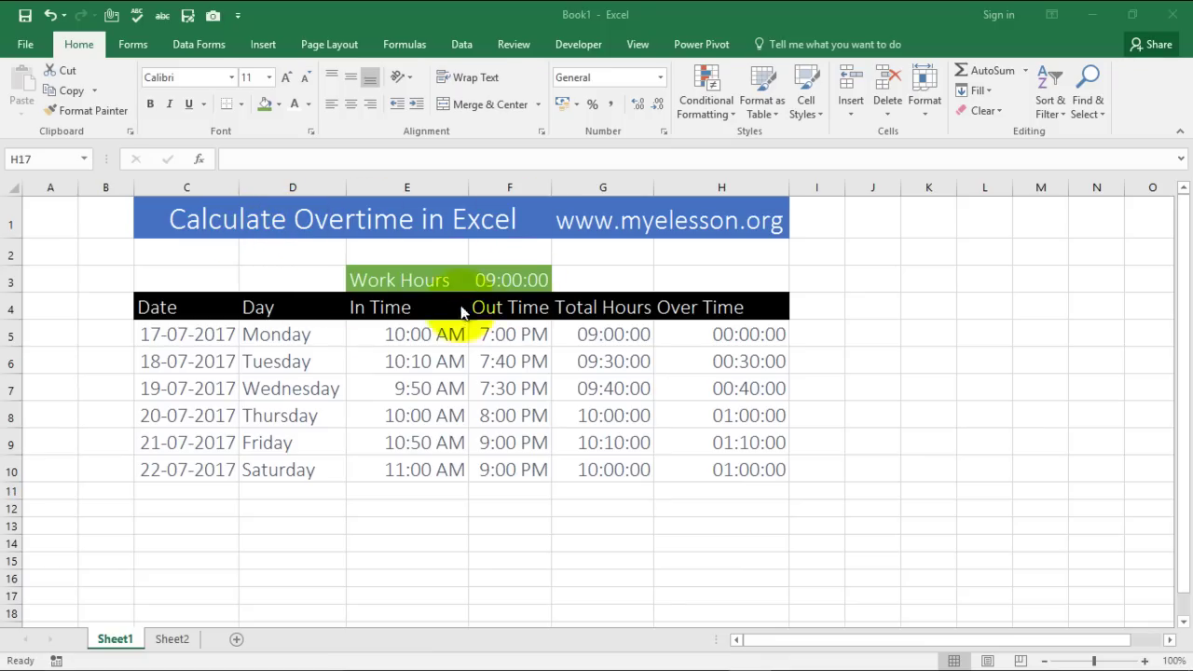
Review the fixed 09:00:00 Work Hours value and the Date and Day entries from 17-07-2017.
{"action": "left_click", "coordinate": [401, 278]}
{"action": "left_click", "coordinate": [499, 278]}
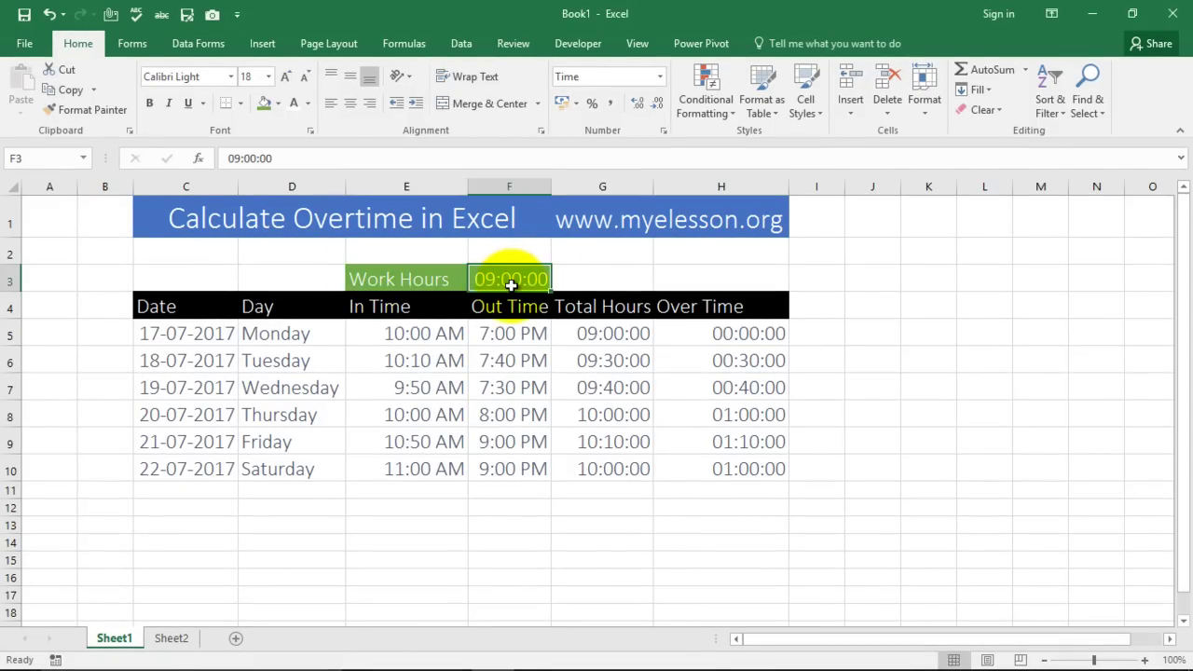
{"action": "left_click", "coordinate": [151, 333]}
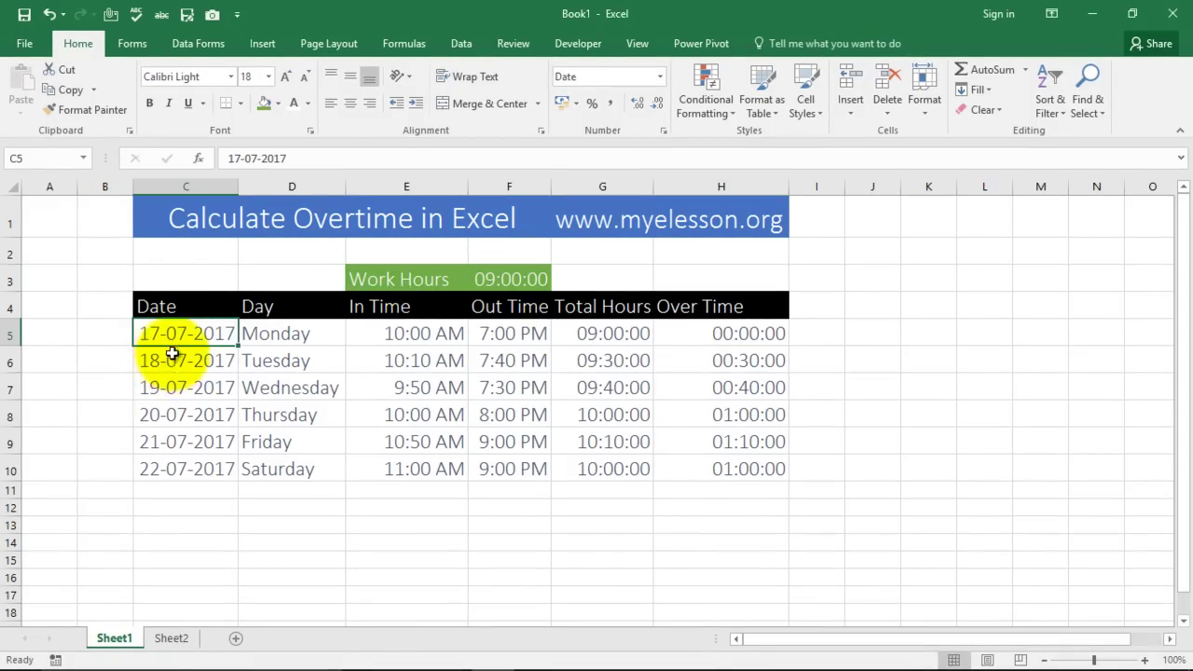
{"action": "left_click_drag", "start_coordinate": [267, 310], "coordinate": [289, 453]}
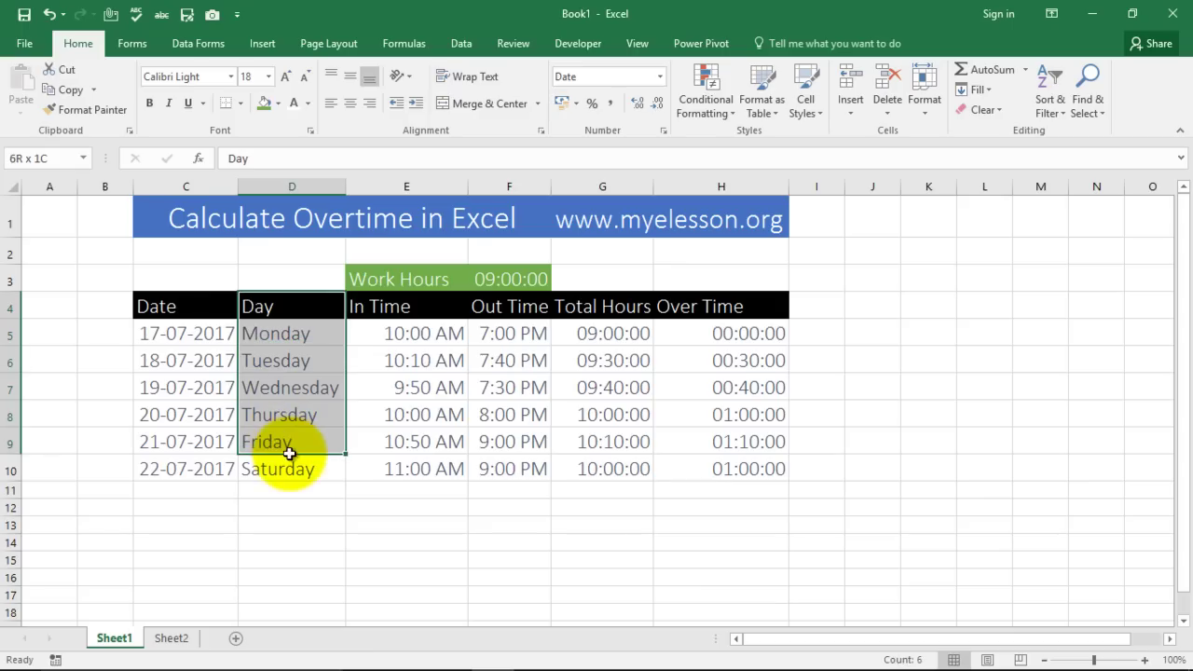
{"action": "left_click", "coordinate": [168, 389]}
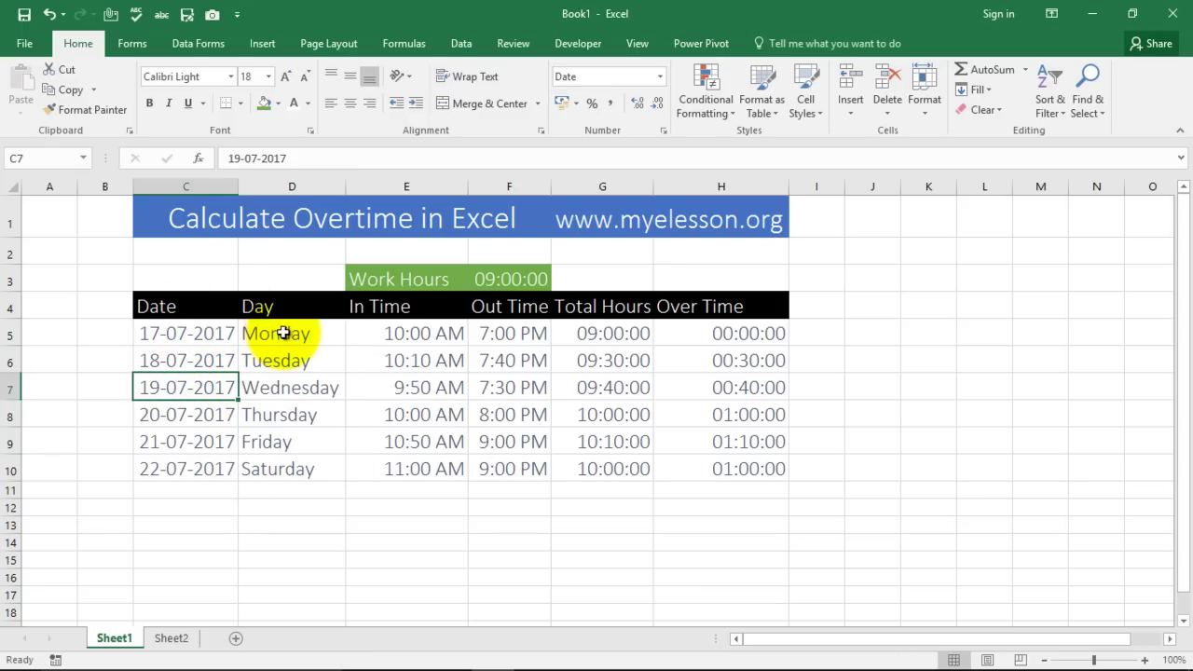
{"action": "left_click", "coordinate": [284, 469]}
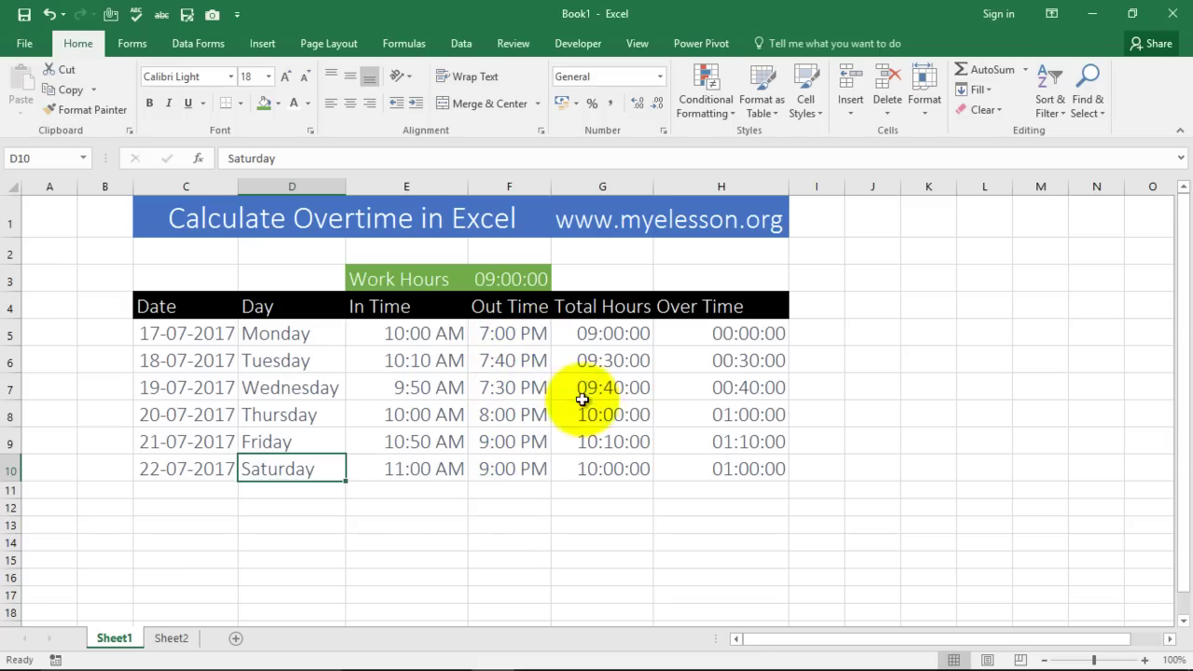
Inspect the Total Hours formula in G5 and Over Time formulas in H5:H9, then go to Sheet2.
{"action": "left_click", "coordinate": [602, 334]}
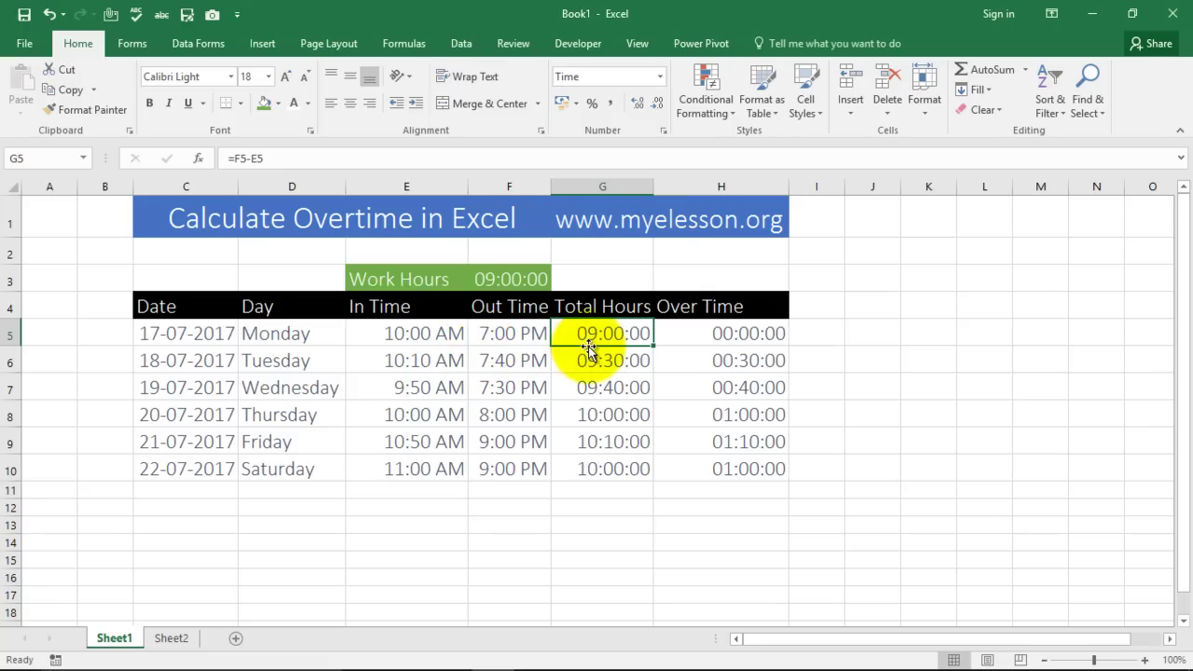
{"action": "left_click", "coordinate": [708, 333]}
{"action": "left_click", "coordinate": [728, 365]}
{"action": "left_click", "coordinate": [729, 389]}
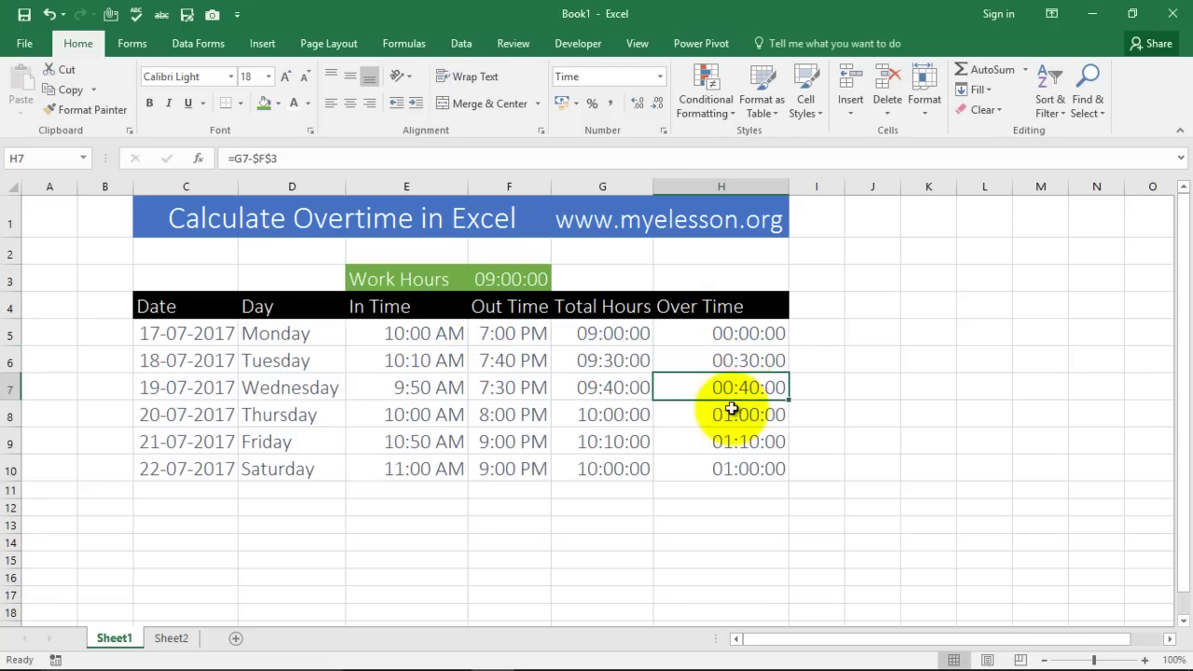
{"action": "left_click", "coordinate": [732, 410]}
{"action": "left_click", "coordinate": [732, 443]}
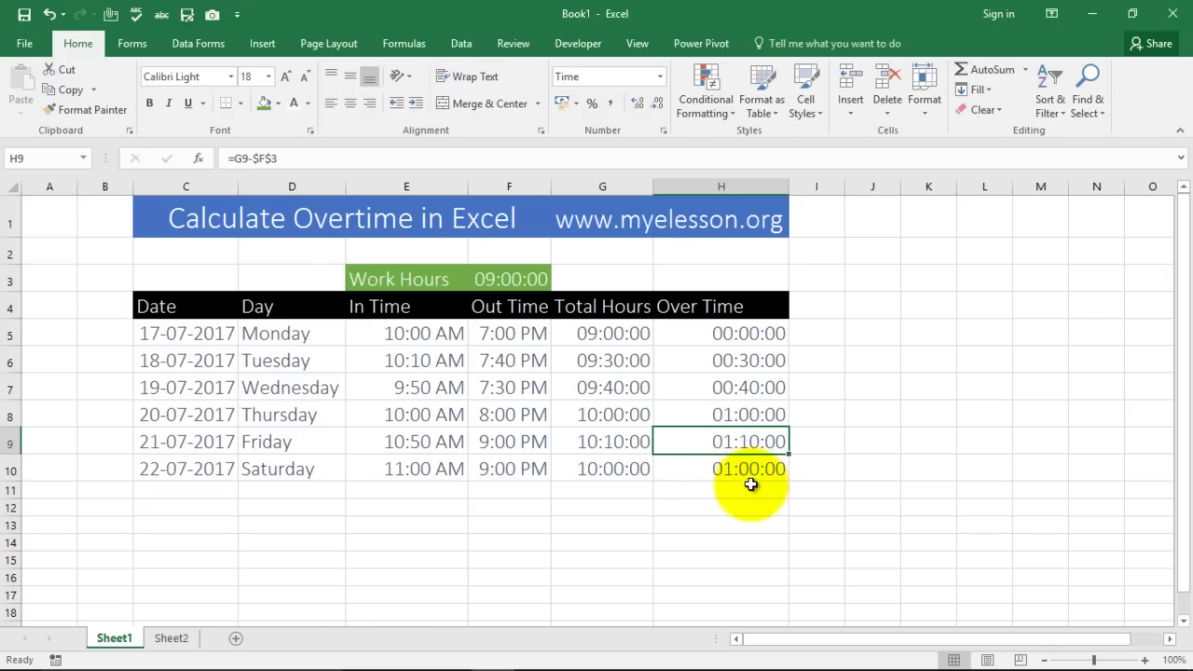
{"action": "left_click", "coordinate": [174, 644]}
Scroll through the 'Make Attendance and Salary Sheet in Excel' video's description and comments.
{"action": "mouse_move", "coordinate": [408, 657]}
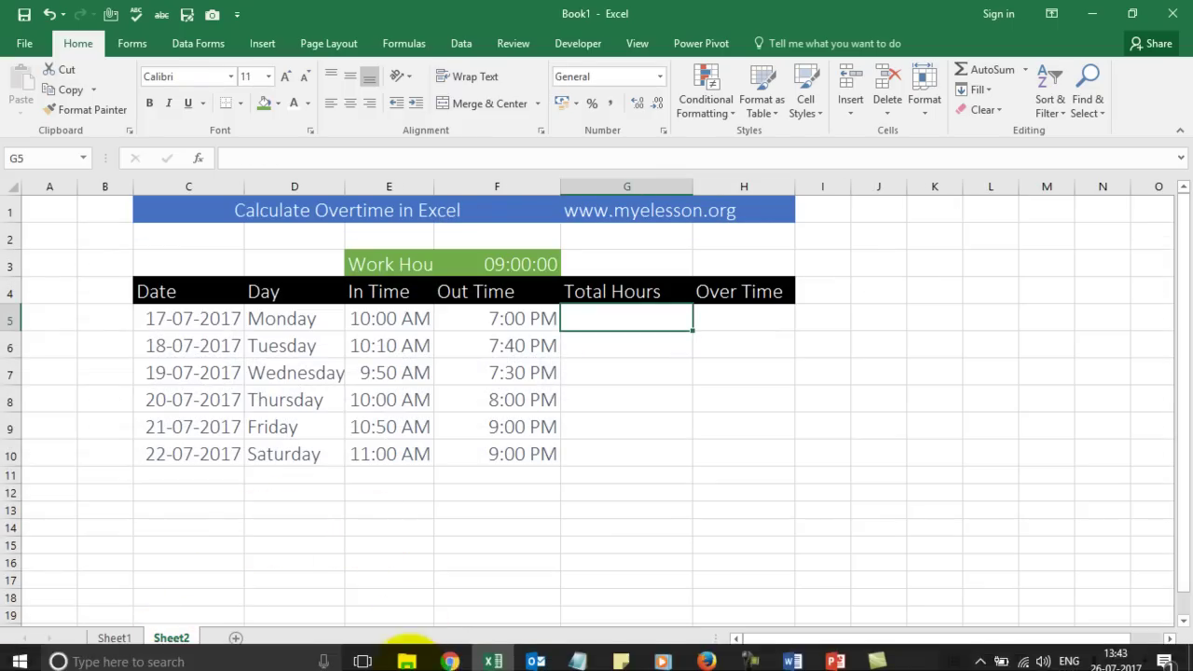
{"action": "left_click", "coordinate": [451, 662]}
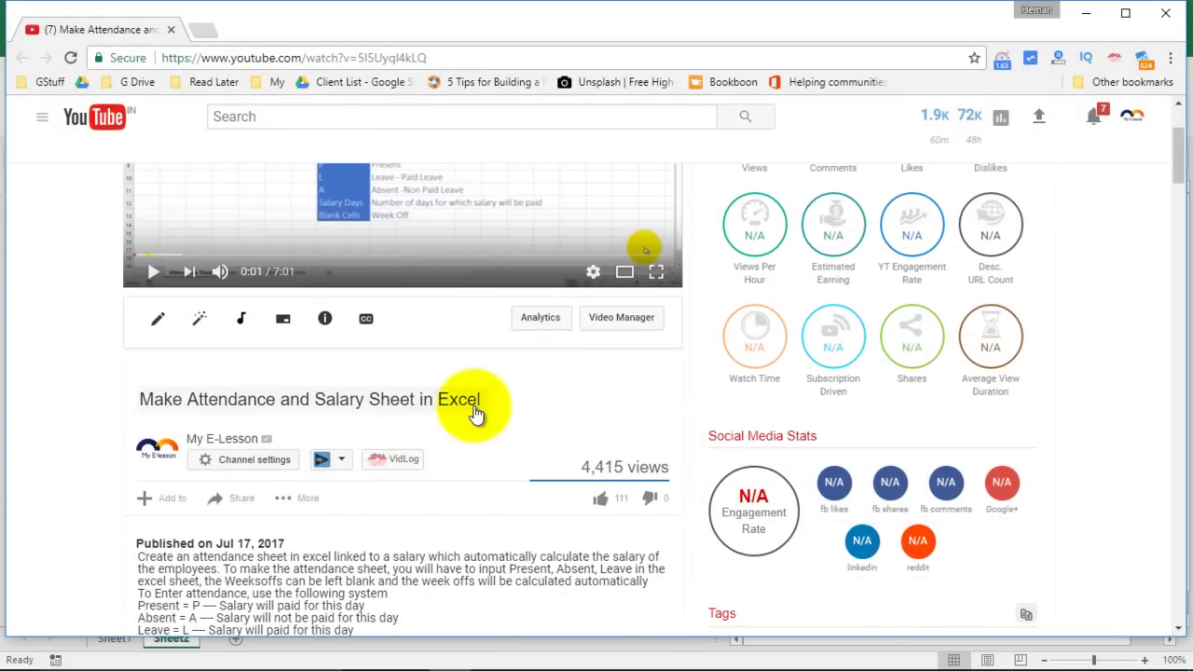
{"action": "scroll", "coordinate": [475, 415], "scroll_direction": "down", "scroll_amount": 2}
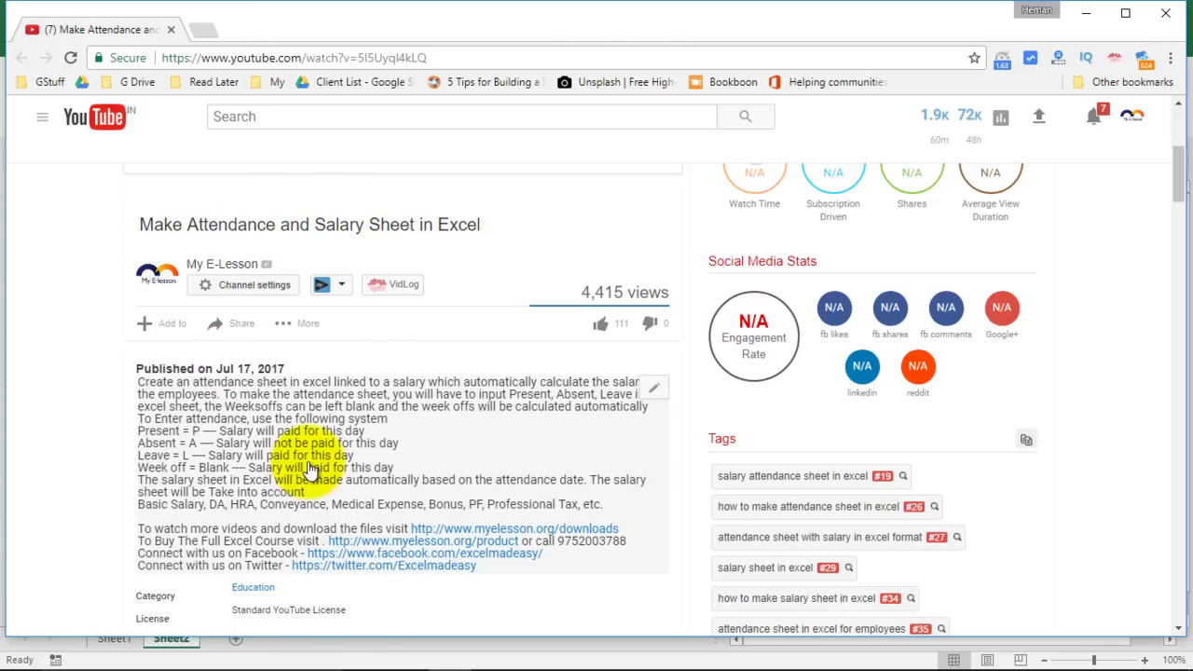
{"action": "scroll", "coordinate": [299, 448], "scroll_direction": "down", "scroll_amount": 3}
{"action": "scroll", "coordinate": [407, 466], "scroll_direction": "down", "scroll_amount": 1}
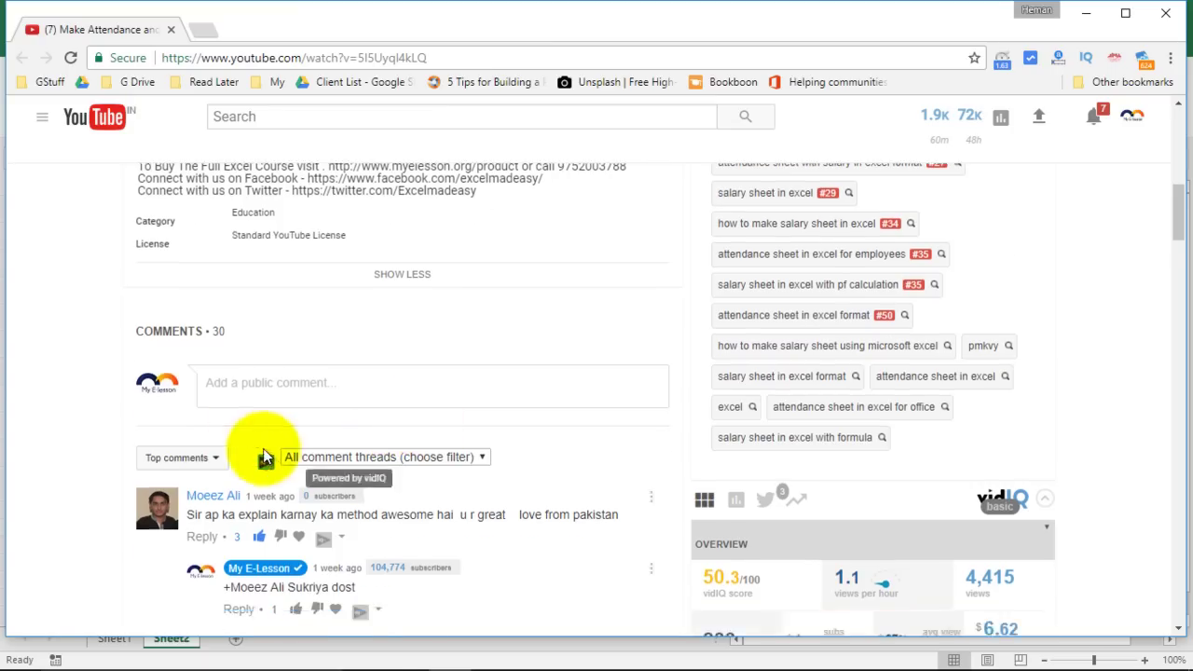
{"action": "scroll", "coordinate": [417, 455], "scroll_direction": "down", "scroll_amount": 2}
{"action": "scroll", "coordinate": [463, 462], "scroll_direction": "up", "scroll_amount": 3}
{"action": "scroll", "coordinate": [453, 525], "scroll_direction": "up", "scroll_amount": 2}
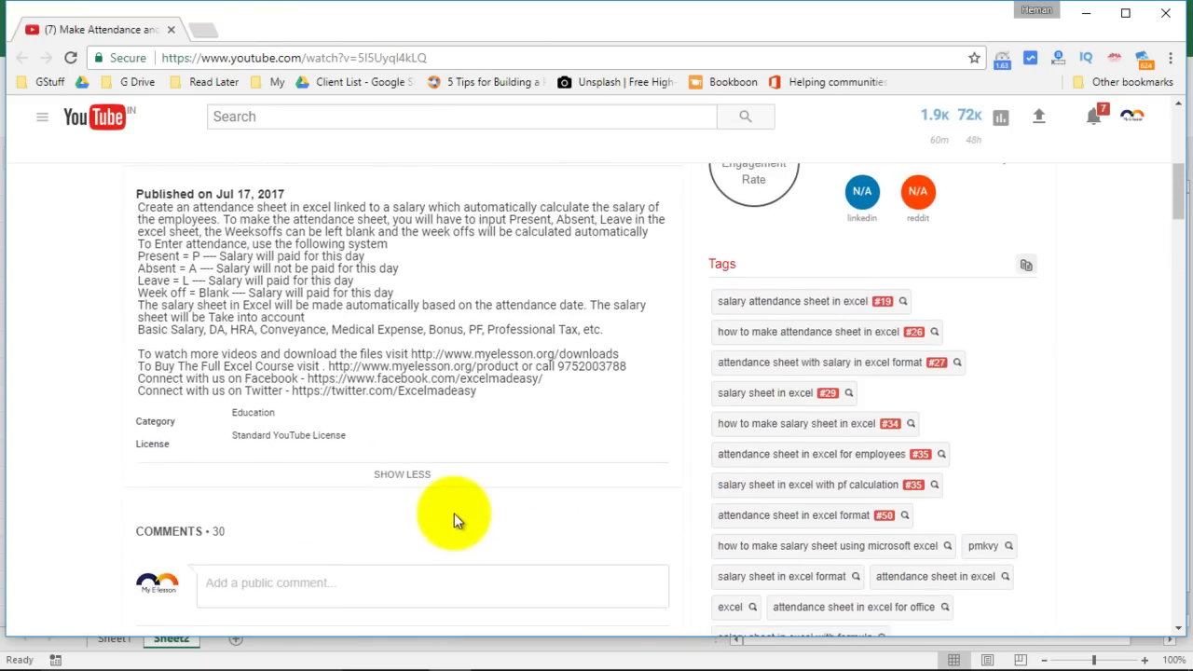
{"action": "scroll", "coordinate": [458, 519], "scroll_direction": "up", "scroll_amount": 1}
{"action": "scroll", "coordinate": [501, 529], "scroll_direction": "up", "scroll_amount": 2}
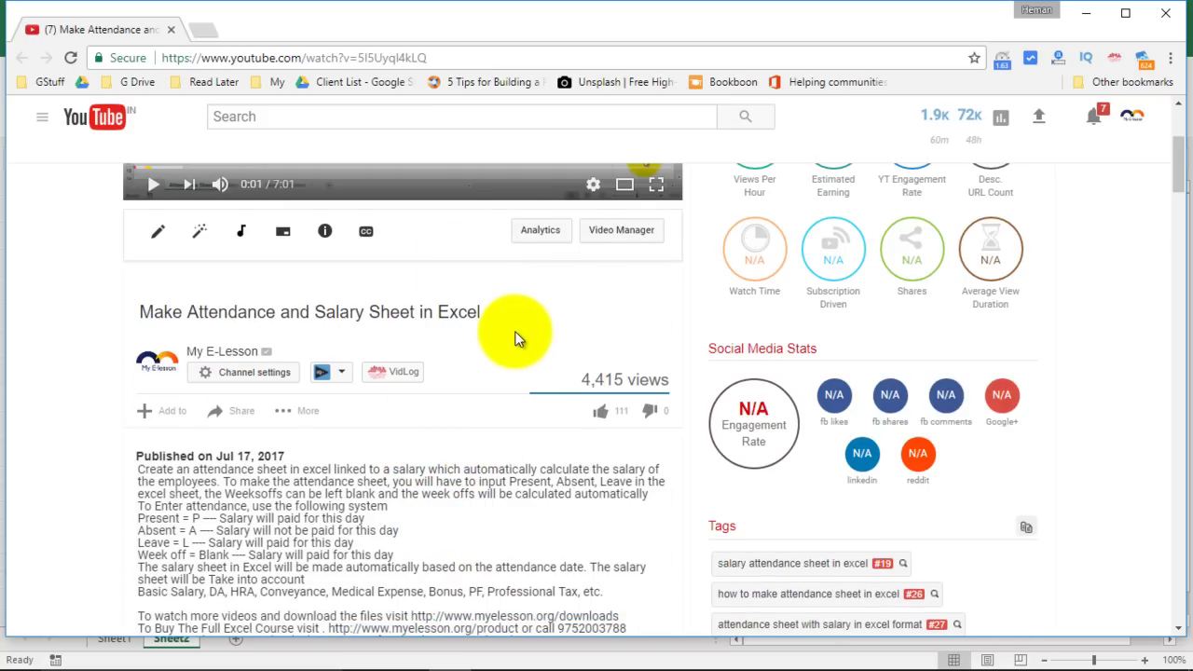
{"action": "scroll", "coordinate": [510, 347], "scroll_direction": "up", "scroll_amount": 1}
{"action": "scroll", "coordinate": [511, 413], "scroll_direction": "up", "scroll_amount": 2}
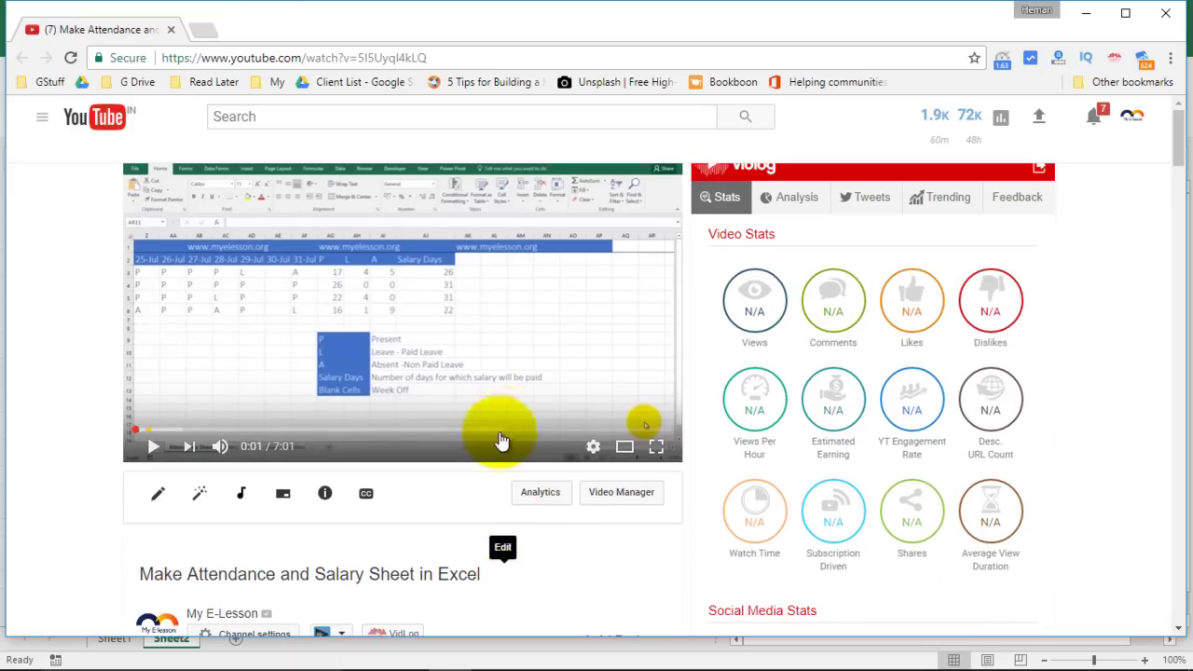
Back on Sheet2, review Monday's row 5 times and start a formula with '=' in G5.
{"action": "left_click", "coordinate": [489, 656]}
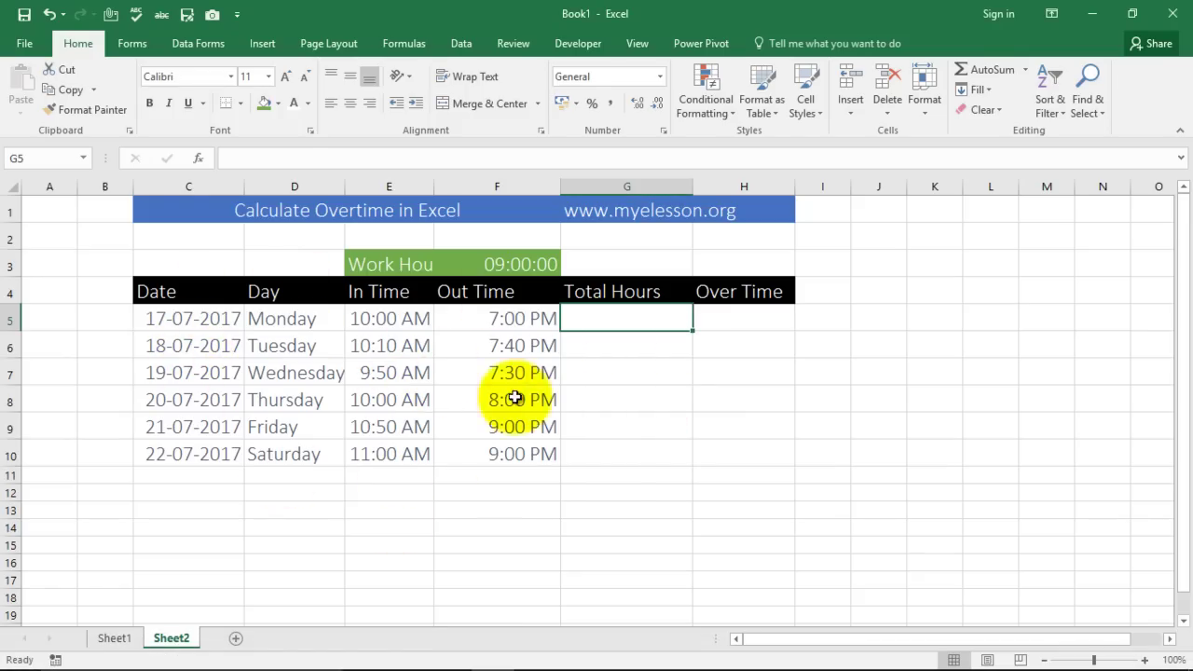
{"action": "left_click", "coordinate": [554, 410]}
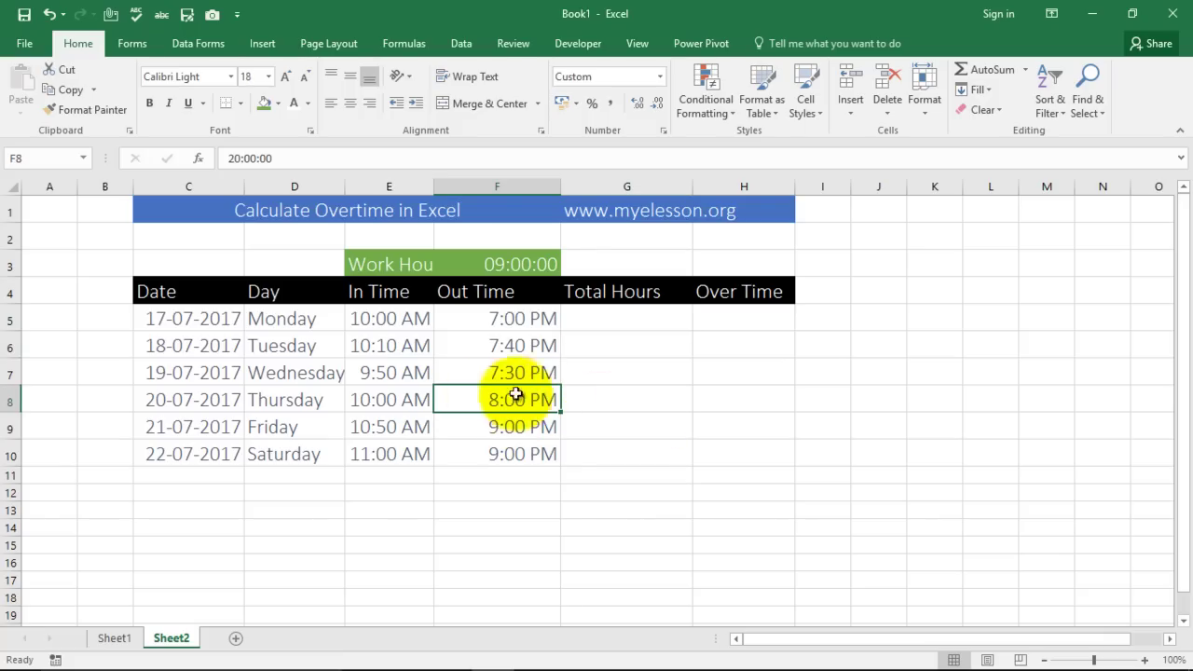
{"action": "left_click", "coordinate": [624, 401]}
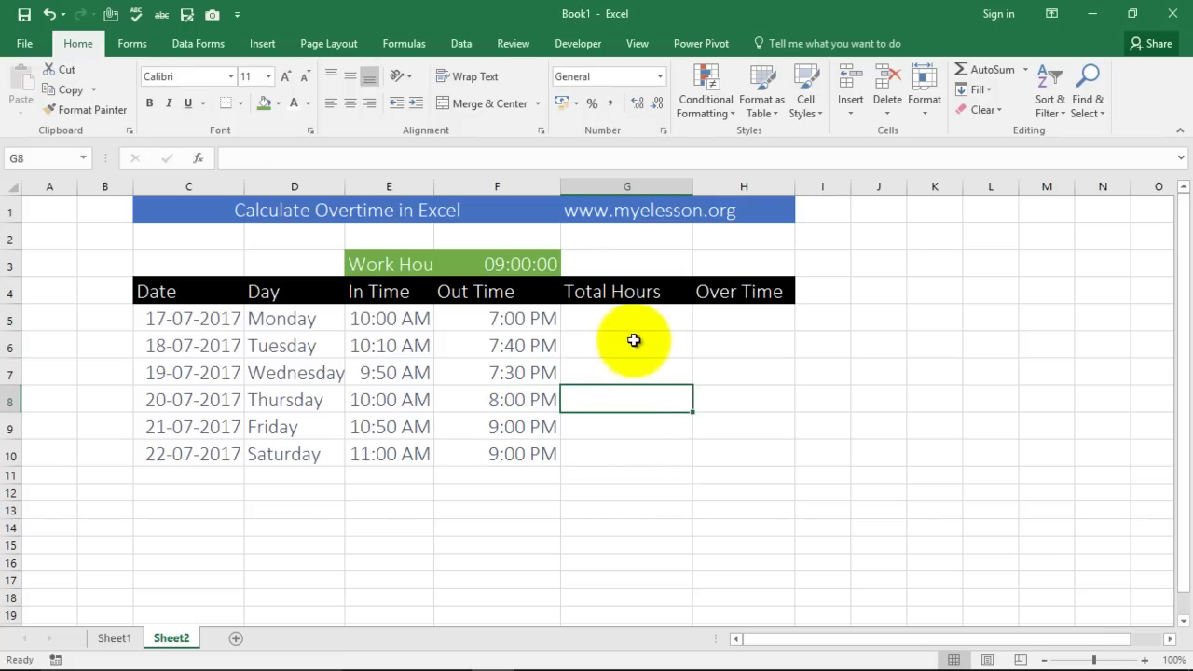
{"action": "left_click", "coordinate": [633, 325]}
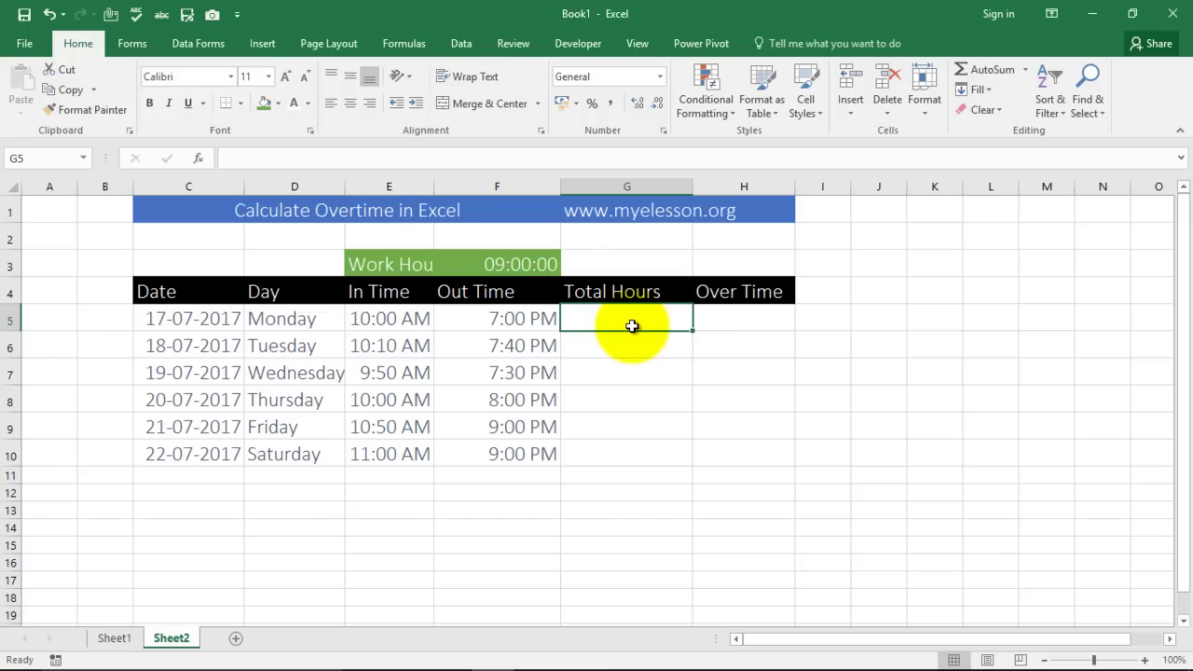
{"action": "key", "text": "Right"}
{"action": "key", "text": "Left"}
{"action": "key", "text": "Left"}
{"action": "key", "text": "Left"}
{"action": "key", "text": "Left"}
{"action": "key", "text": "Left"}
{"action": "key", "text": "Right"}
{"action": "key", "text": "Right"}
{"action": "key", "text": "Right"}
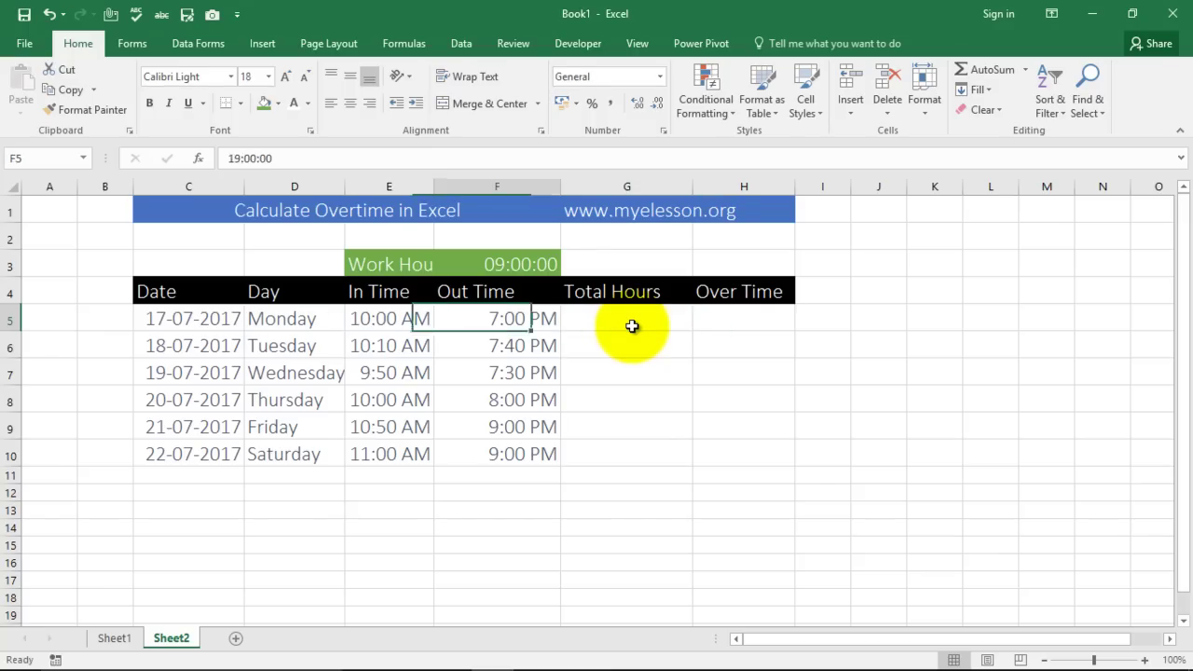
{"action": "key", "text": "Right"}
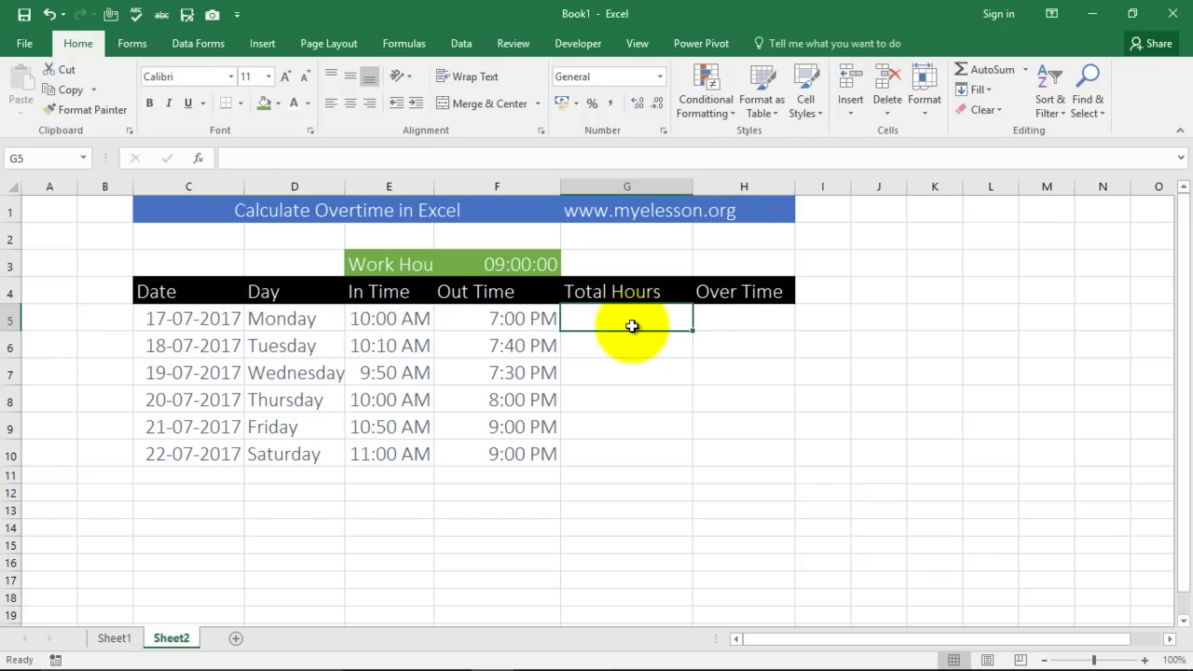
{"action": "type", "text": "="}
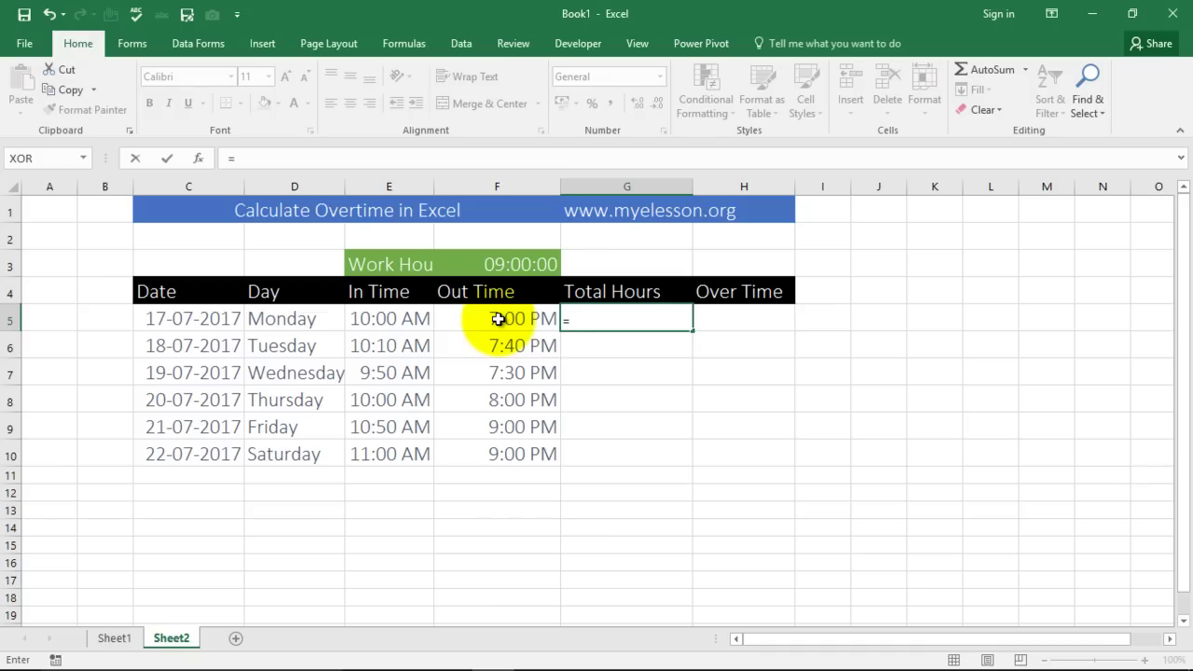
Enter =F5-E5 in G5, format it as Time, and fill it down to G10.
{"action": "left_click", "coordinate": [498, 319]}
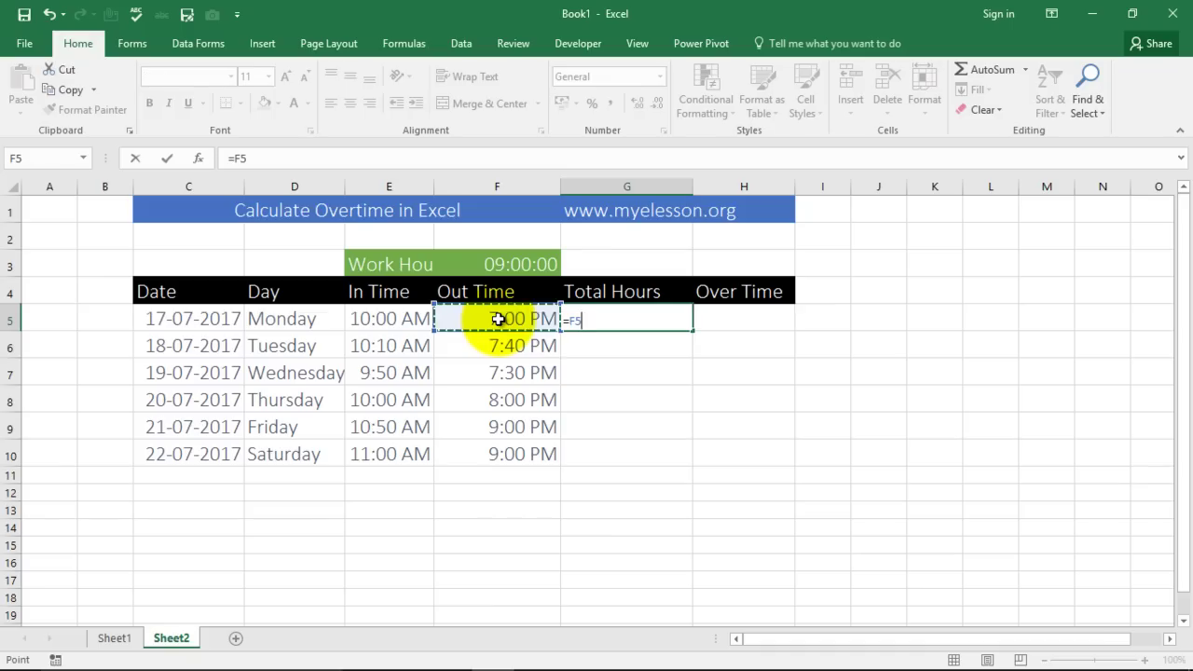
{"action": "left_click", "coordinate": [386, 318]}
{"action": "key", "text": "Return"}
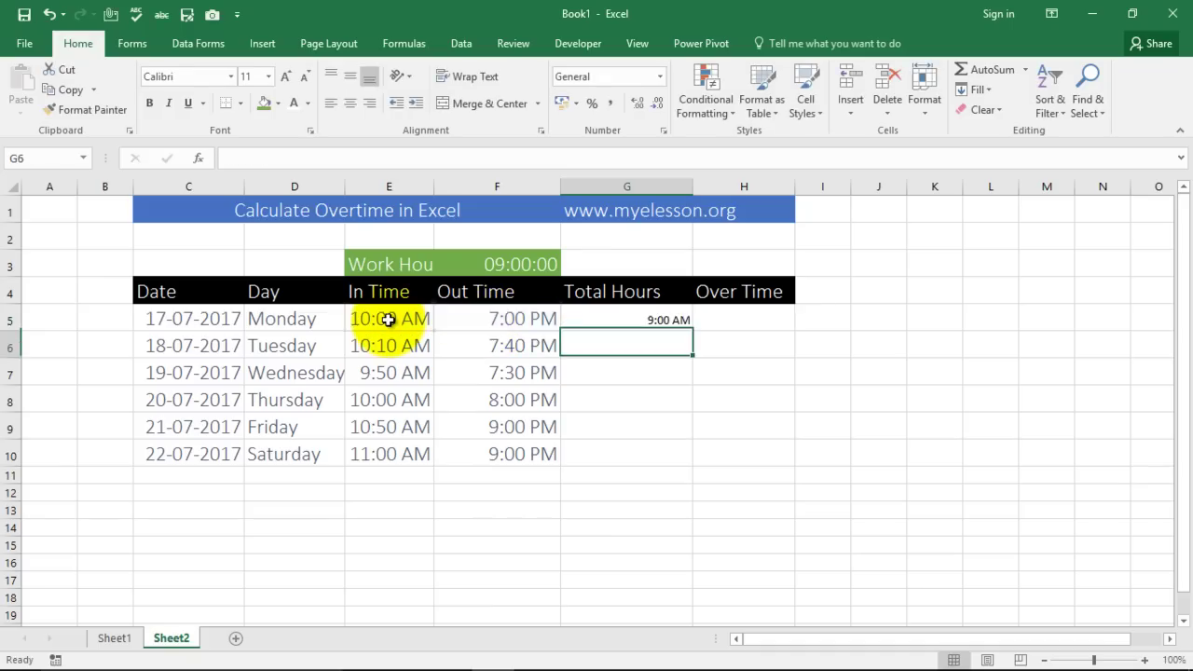
{"action": "left_click", "coordinate": [634, 321]}
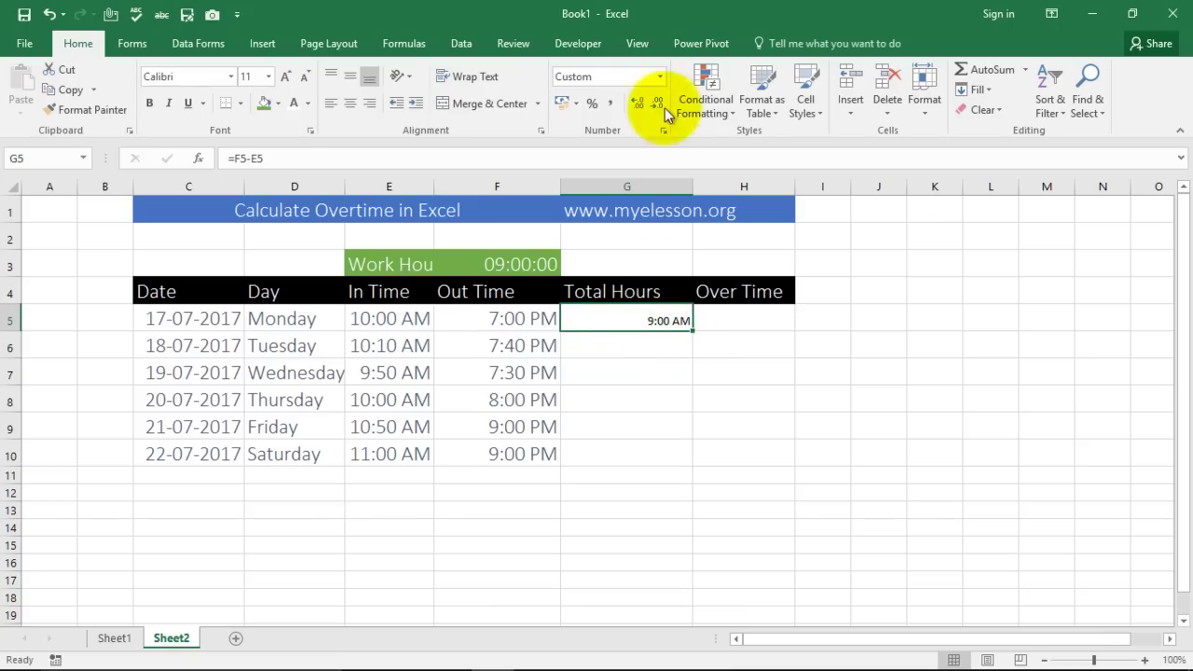
{"action": "left_click", "coordinate": [660, 77]}
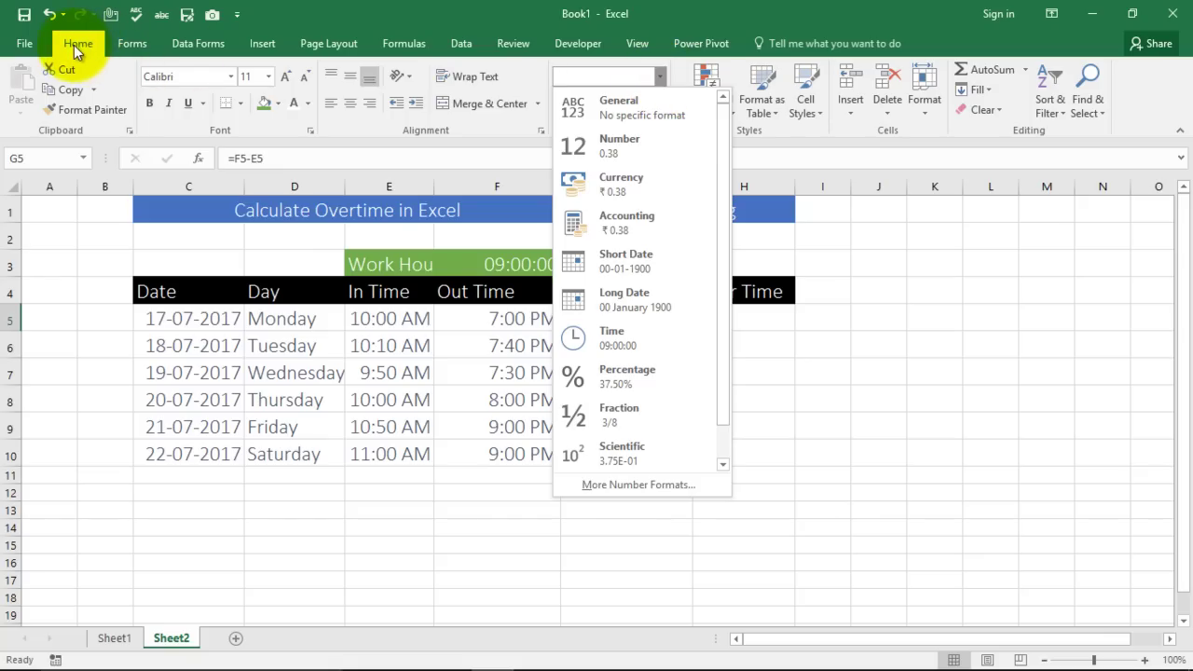
{"action": "left_click", "coordinate": [620, 340]}
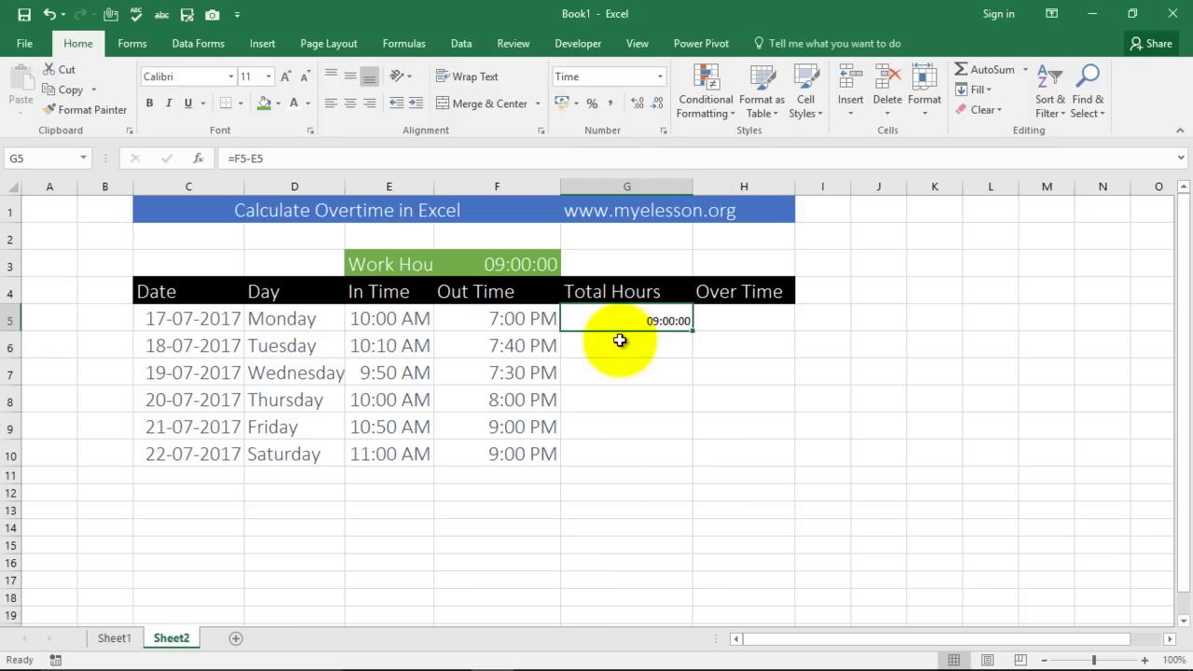
{"action": "double_click", "coordinate": [694, 331]}
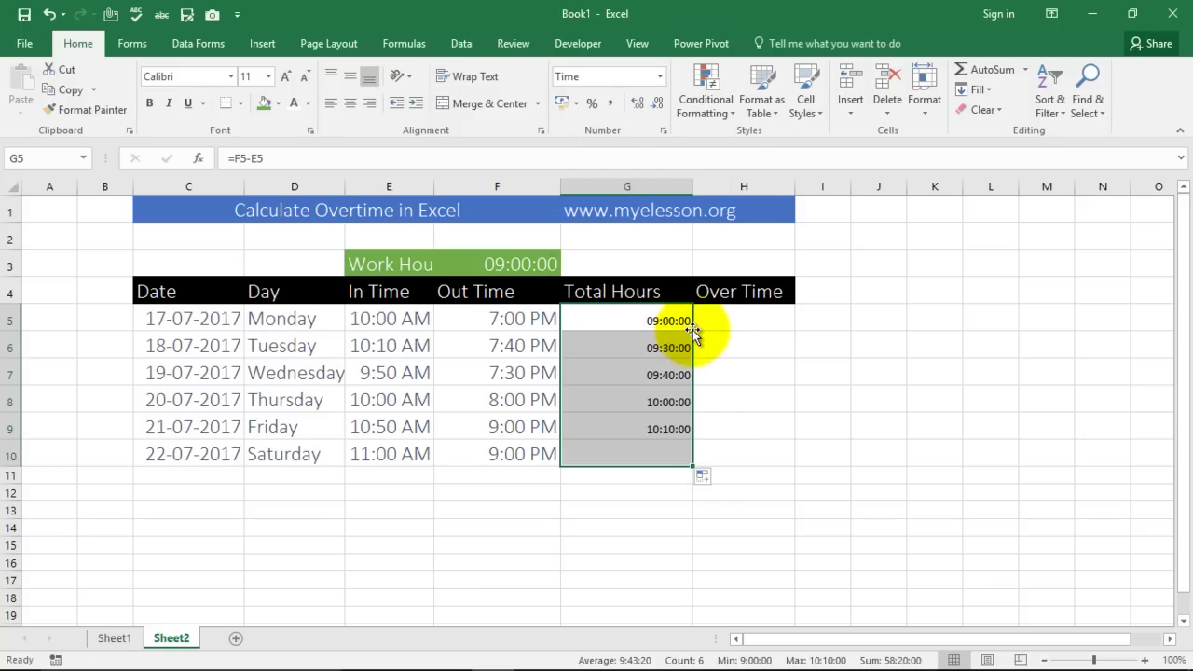
Paint F5's formatting onto G5:G10, then undo the resulting AM/PM time format.
{"action": "left_click", "coordinate": [718, 372]}
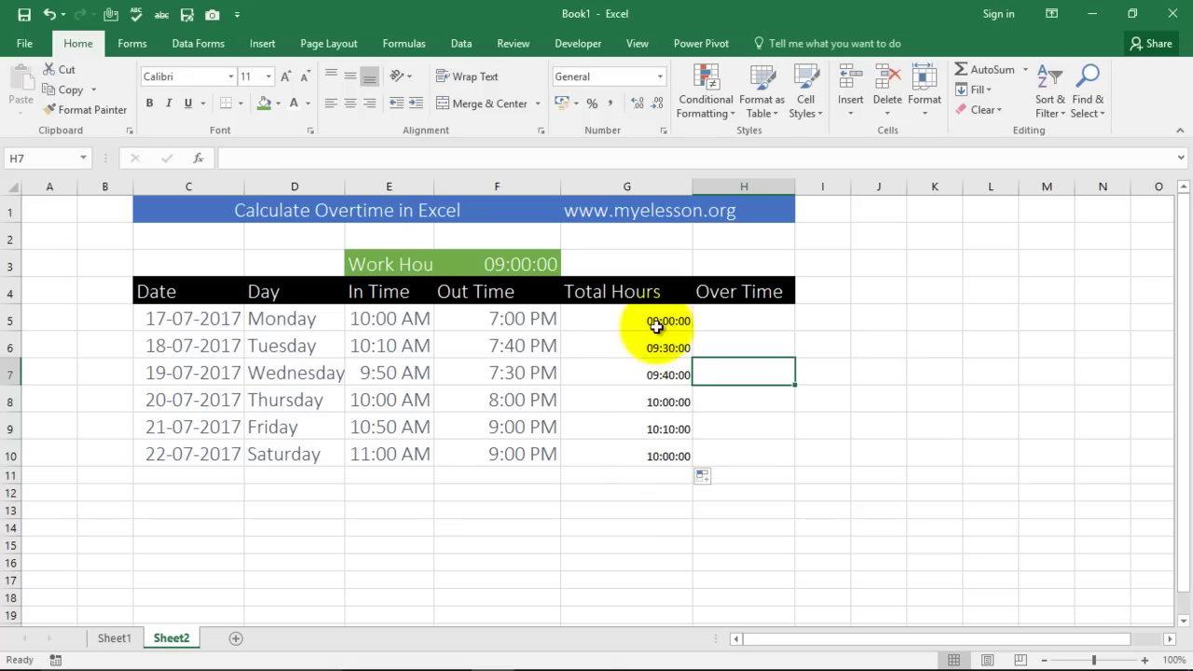
{"action": "left_click", "coordinate": [525, 318]}
{"action": "left_click", "coordinate": [89, 110]}
{"action": "left_click_drag", "start_coordinate": [607, 319], "coordinate": [623, 451]}
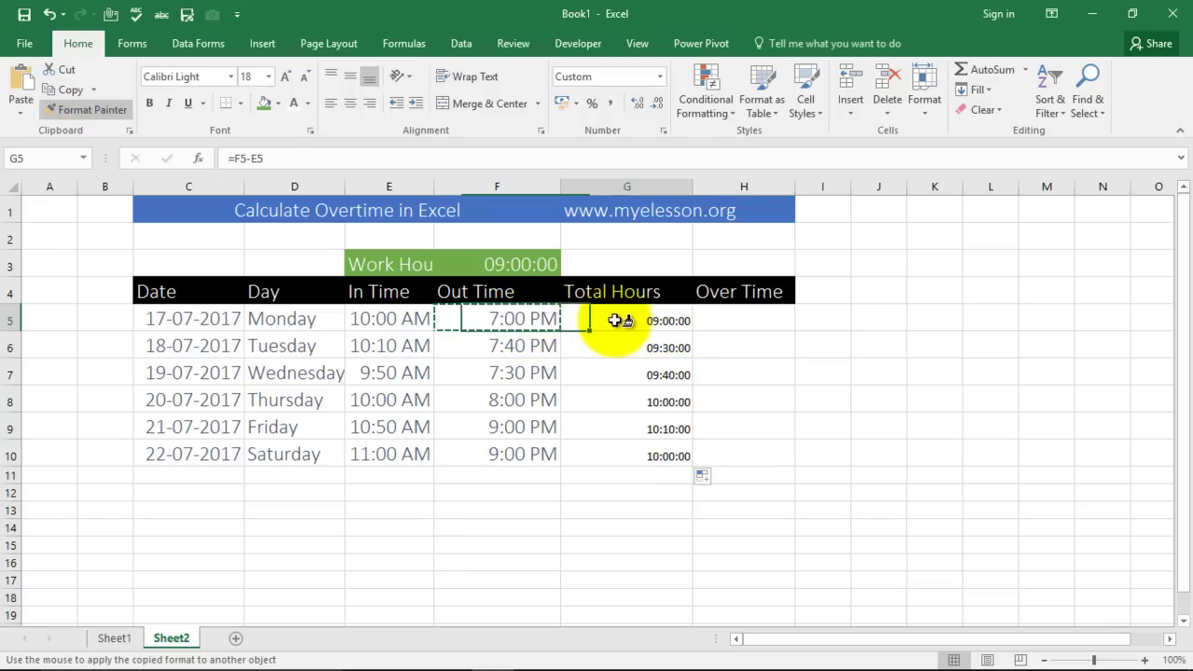
{"action": "left_click", "coordinate": [753, 451]}
{"action": "left_click_drag", "start_coordinate": [653, 319], "coordinate": [647, 448]}
{"action": "key", "text": "ctrl+z"}
Apply the Title cell style to G5:G10, including G10, and undo the column width change.
{"action": "mouse_move", "coordinate": [653, 319]}
{"action": "left_mouse_down"}
{"action": "mouse_move", "coordinate": [659, 364]}
{"action": "mouse_move", "coordinate": [687, 368]}
{"action": "left_mouse_up"}
{"action": "mouse_move", "coordinate": [652, 320]}
{"action": "left_mouse_down"}
{"action": "mouse_move", "coordinate": [662, 446]}
{"action": "mouse_move", "coordinate": [663, 431]}
{"action": "left_mouse_up"}
{"action": "left_click", "coordinate": [807, 103]}
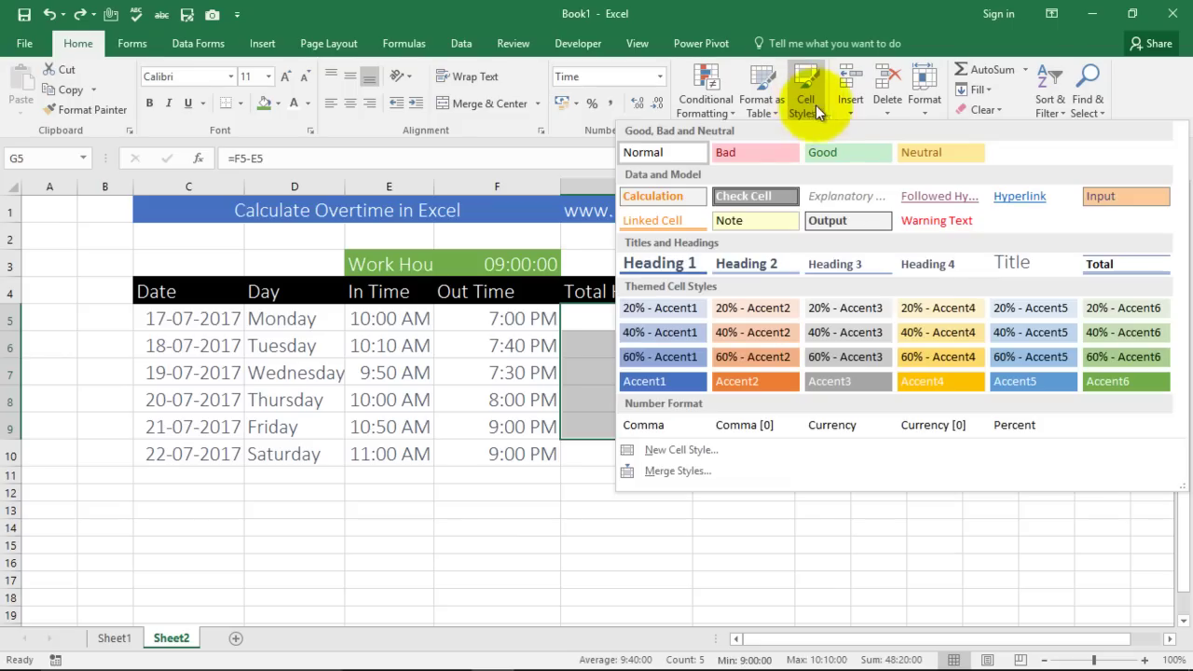
{"action": "left_click", "coordinate": [996, 265]}
{"action": "left_click", "coordinate": [804, 400]}
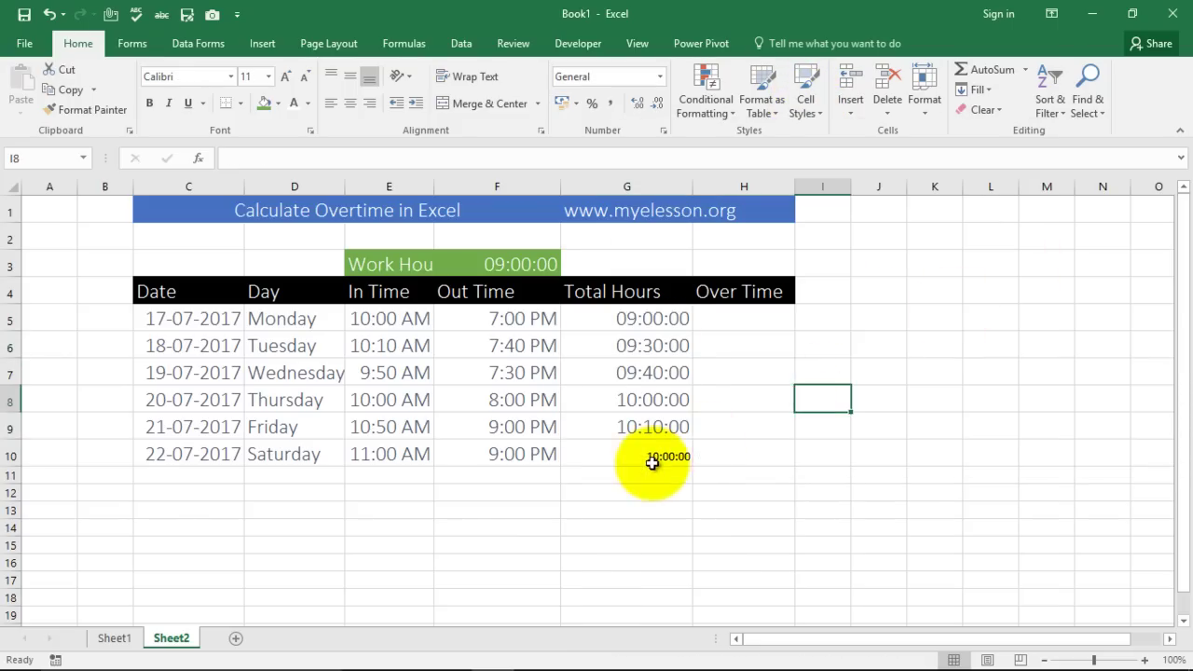
{"action": "left_click", "coordinate": [653, 457]}
{"action": "left_click", "coordinate": [807, 101]}
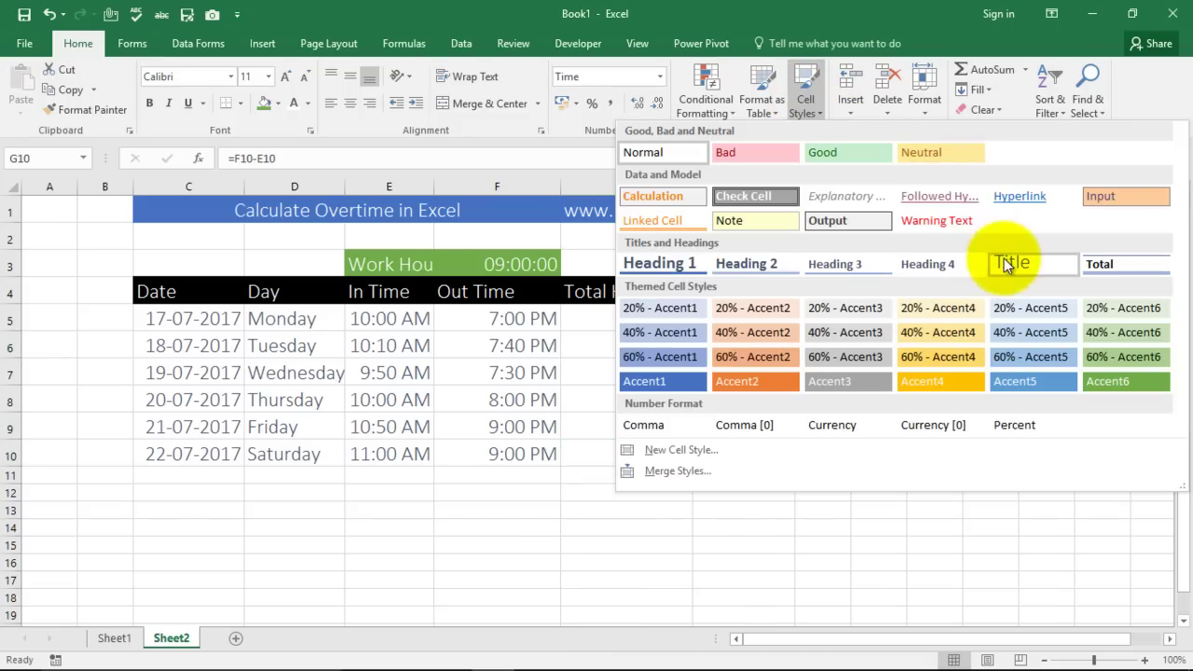
{"action": "left_click", "coordinate": [1005, 260]}
{"action": "left_click", "coordinate": [830, 450]}
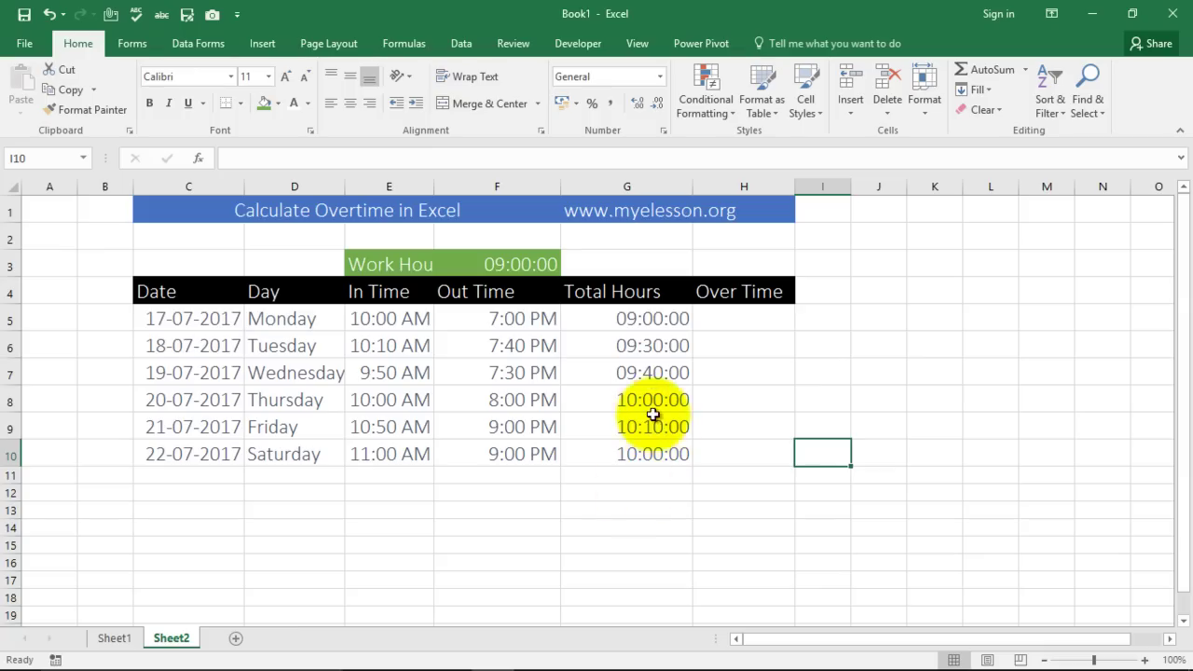
{"action": "key", "text": "ctrl+z"}
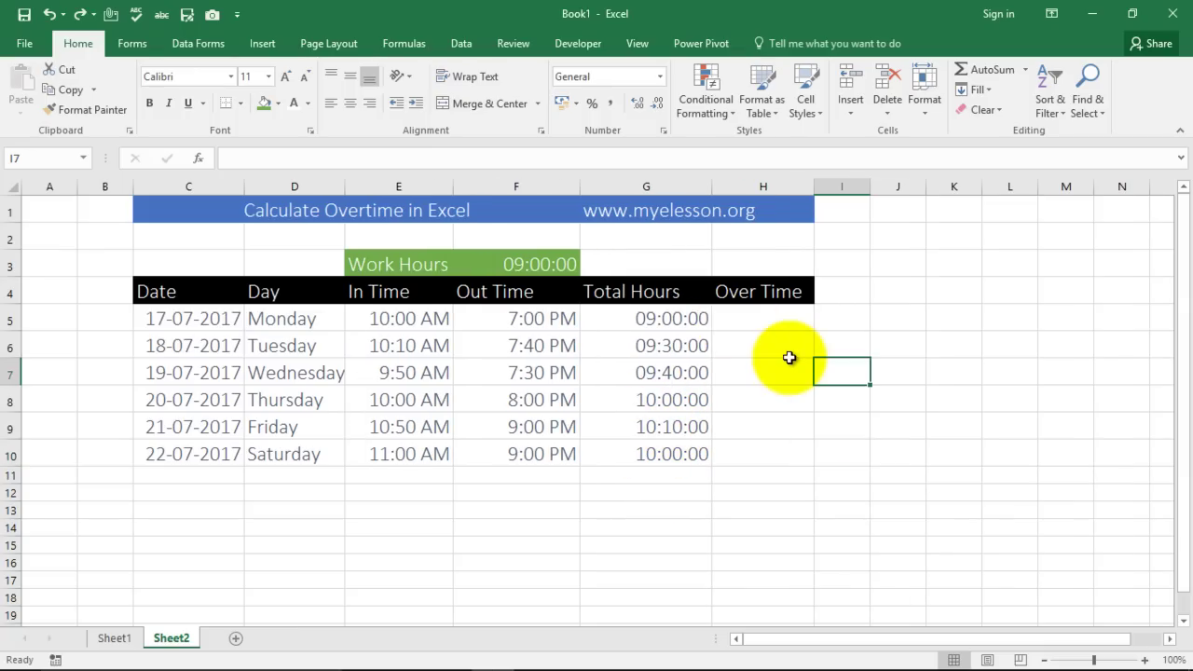
Enter =G5-$F$3 in H5 so Monday's overtime shows 00:00:00.
{"action": "left_click", "coordinate": [760, 320]}
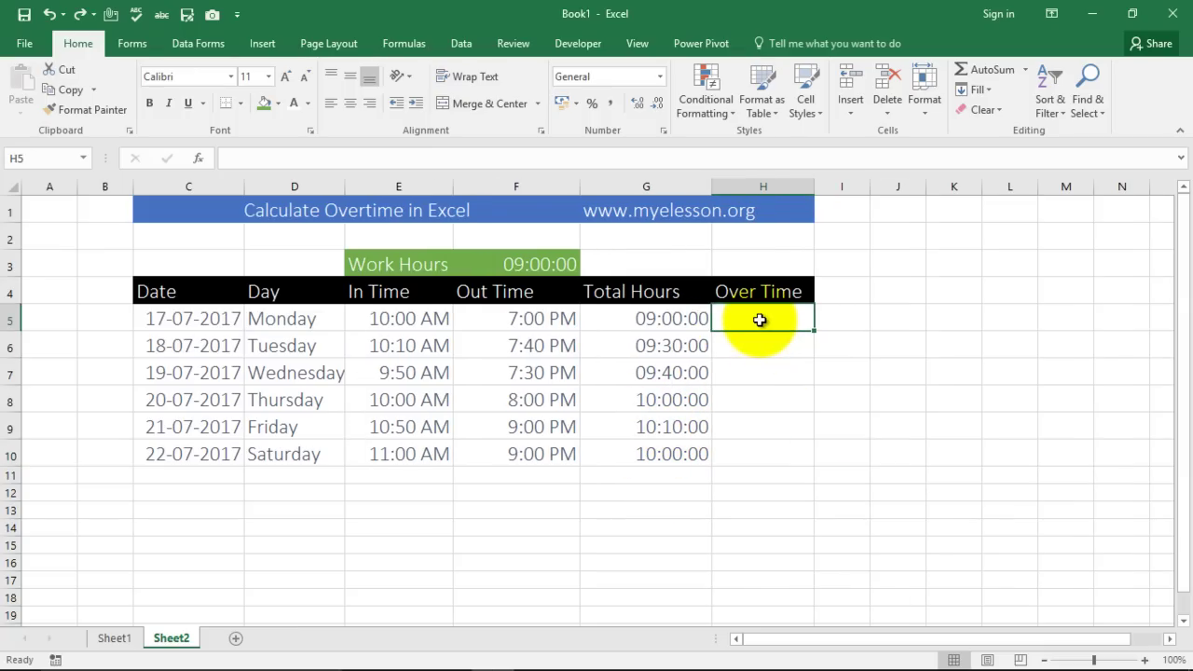
{"action": "type", "text": "="}
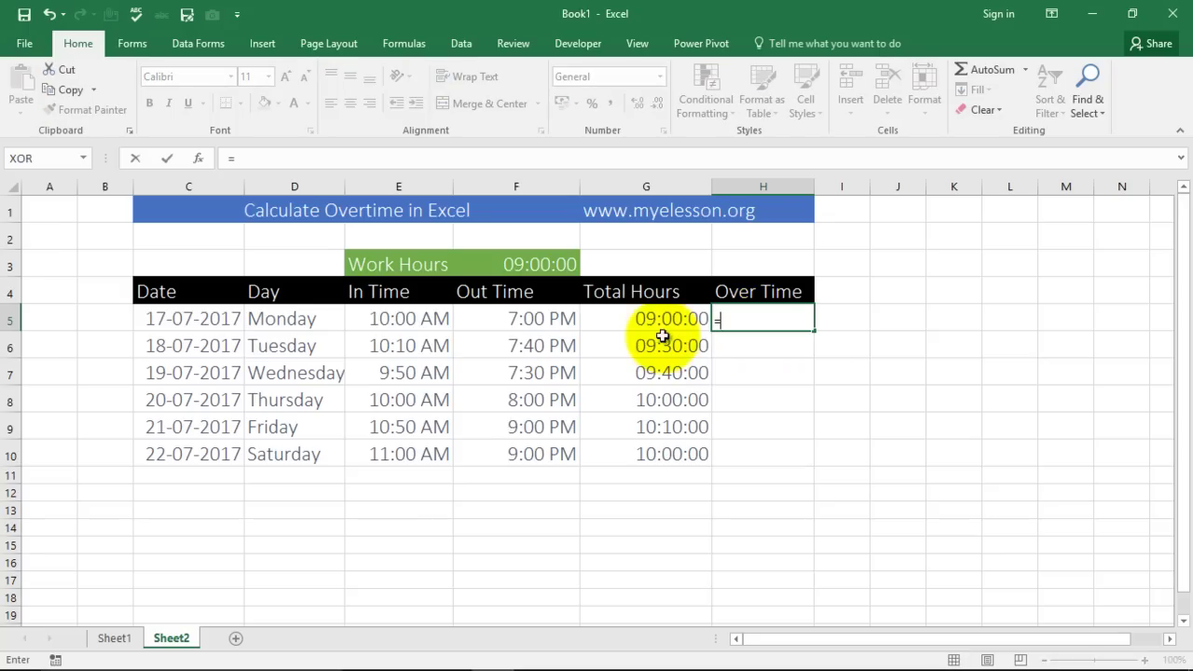
{"action": "left_click", "coordinate": [662, 319]}
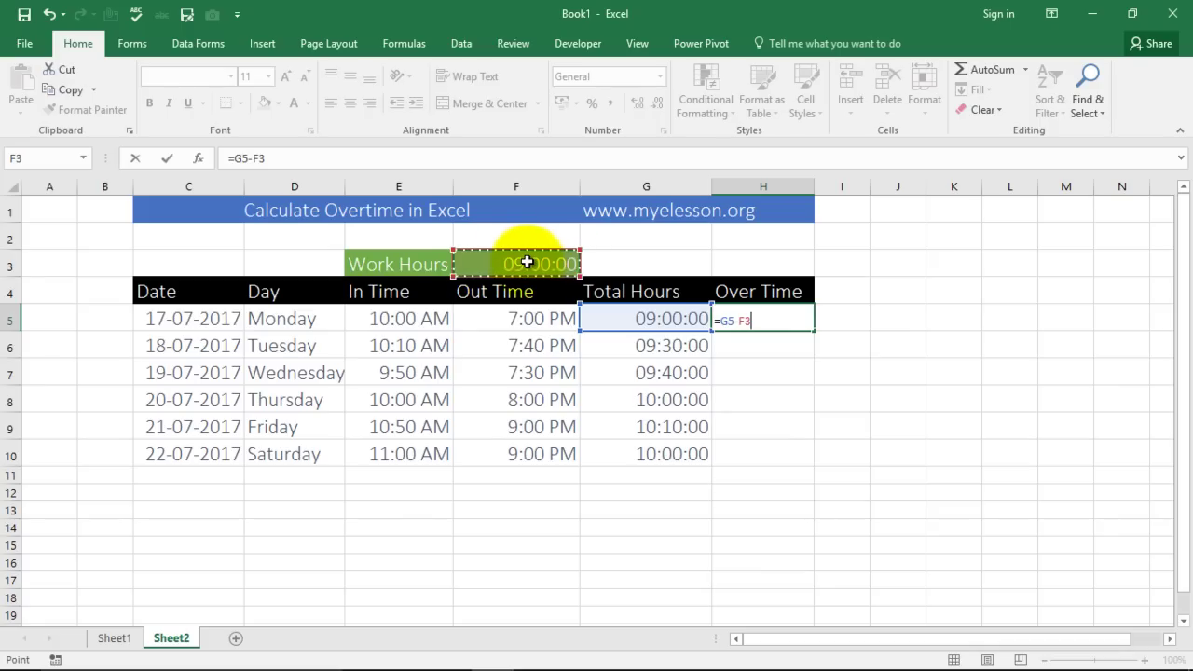
{"action": "key", "text": "F4"}
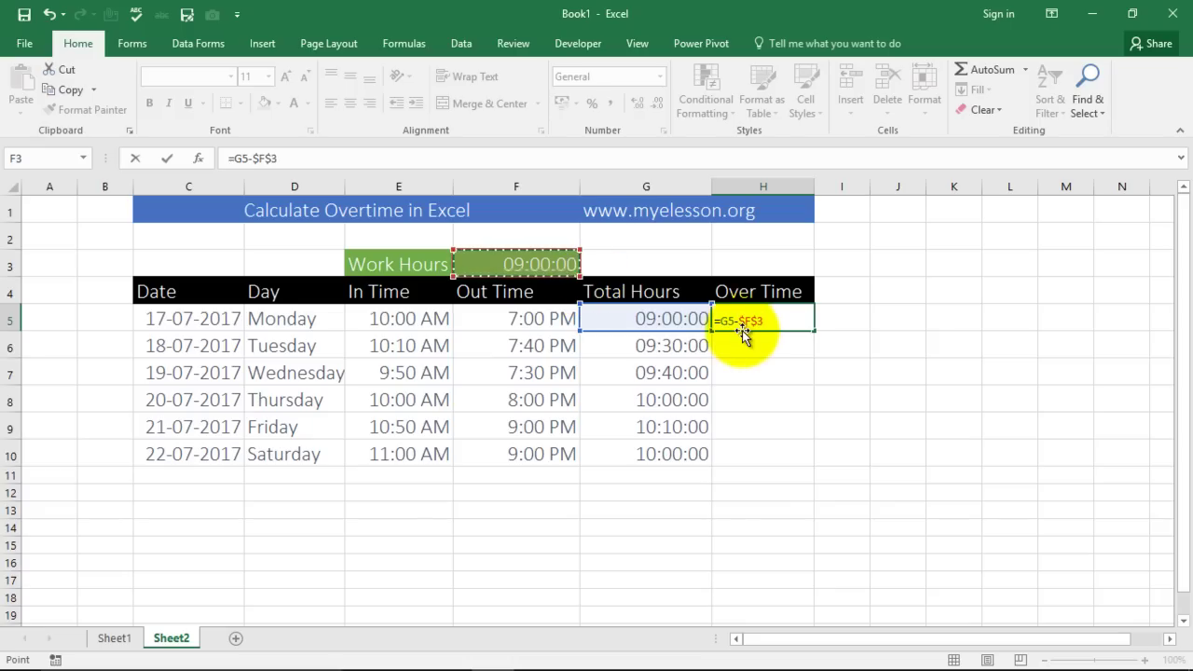
{"action": "key", "text": "Return"}
{"action": "left_click", "coordinate": [799, 321]}
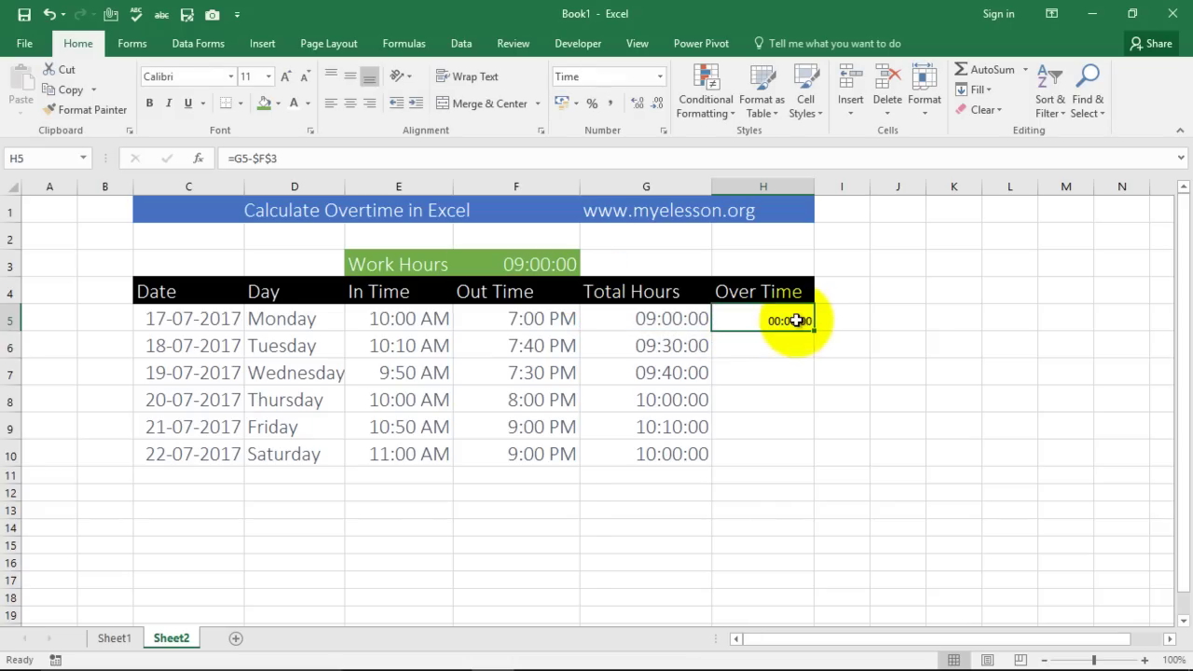
{"action": "left_click", "coordinate": [804, 111]}
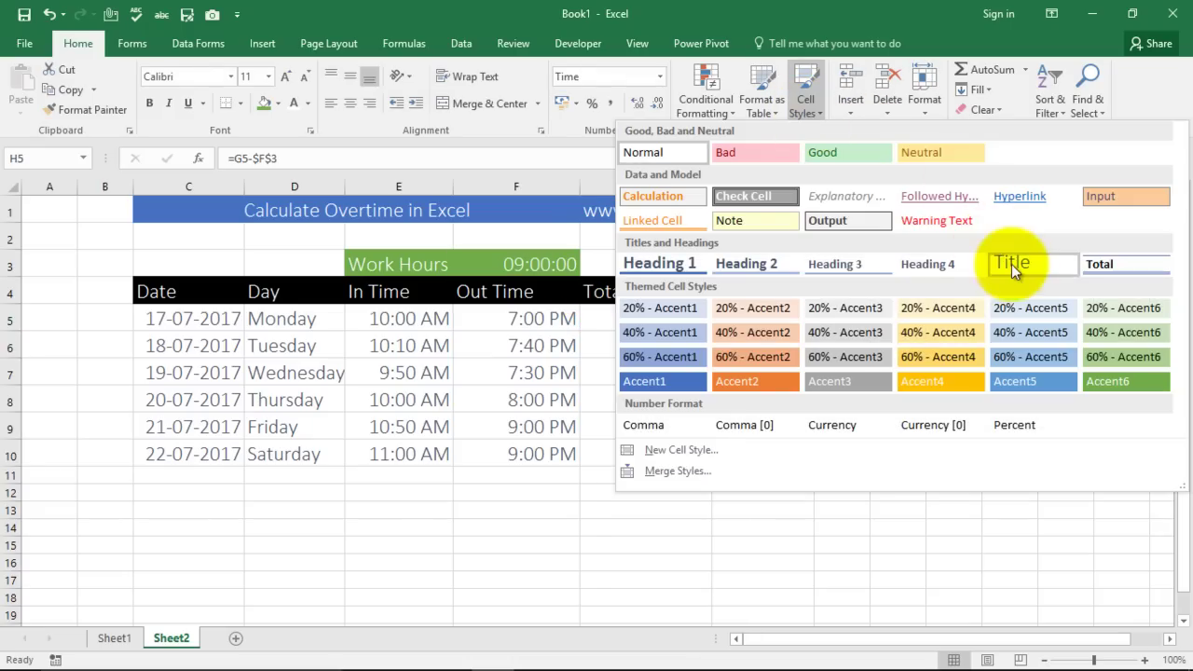
Give H5 the Title style and fill the overtime formula down to H10.
{"action": "left_click", "coordinate": [1012, 264]}
{"action": "left_click_drag", "start_coordinate": [815, 332], "coordinate": [813, 466]}
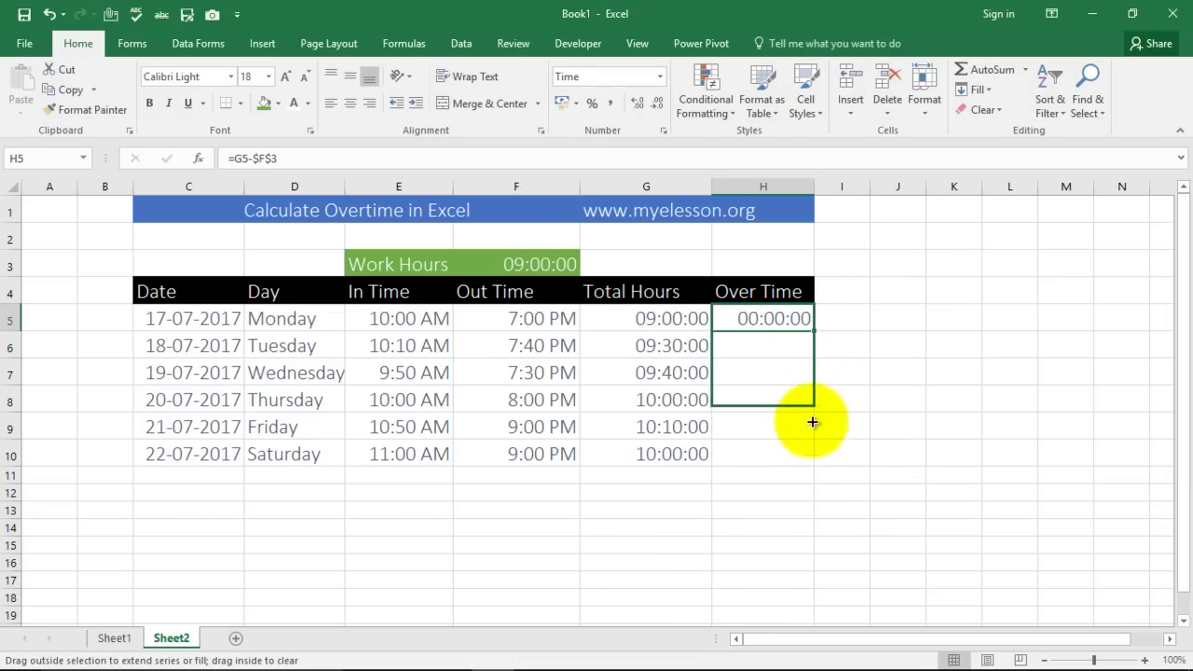
{"action": "left_click", "coordinate": [883, 395]}
Check the filled overtime formulas in H6 through H10.
{"action": "left_click", "coordinate": [774, 347]}
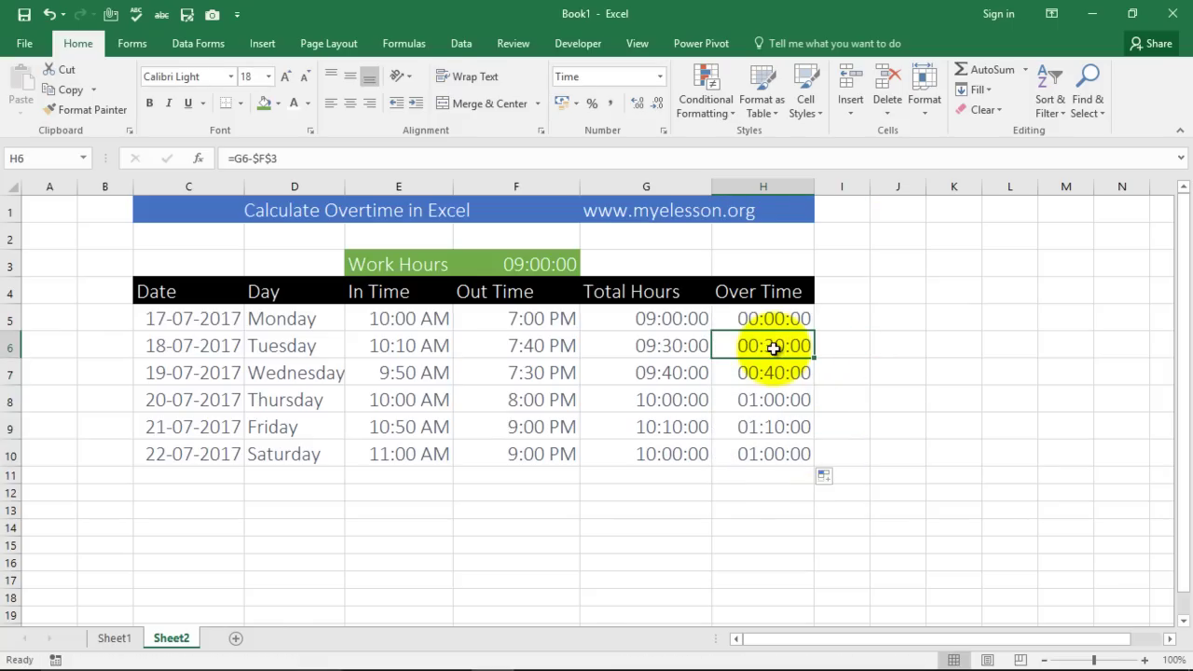
{"action": "left_click", "coordinate": [791, 373]}
{"action": "left_click", "coordinate": [763, 403]}
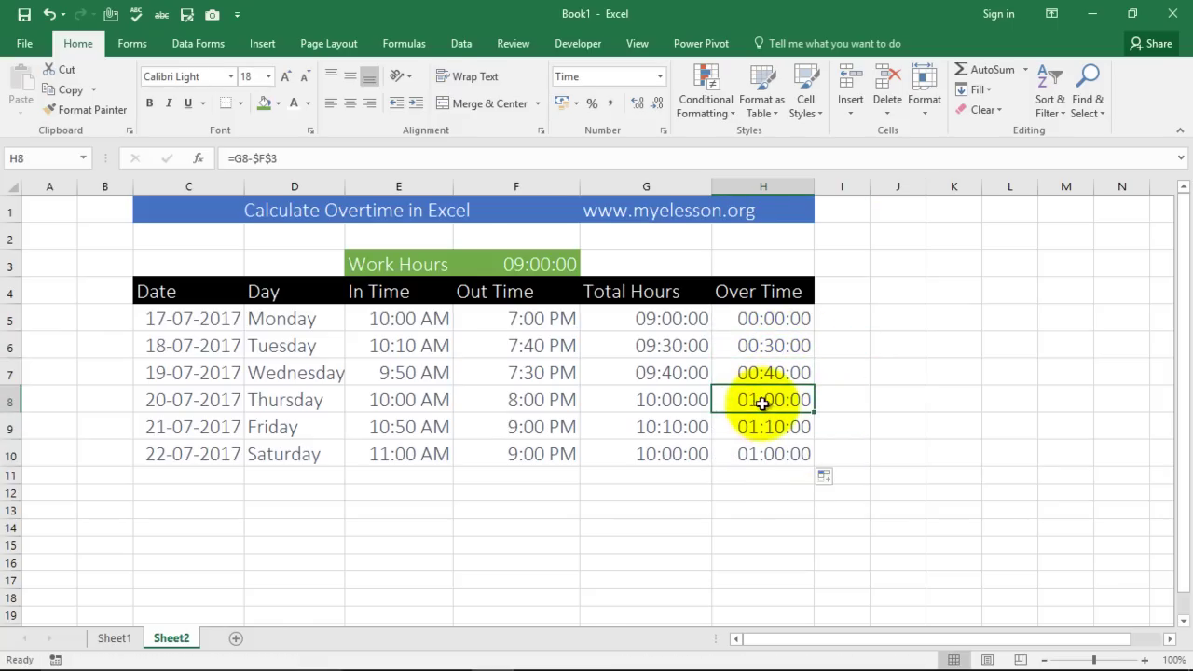
{"action": "left_click", "coordinate": [773, 429]}
{"action": "left_click", "coordinate": [777, 460]}
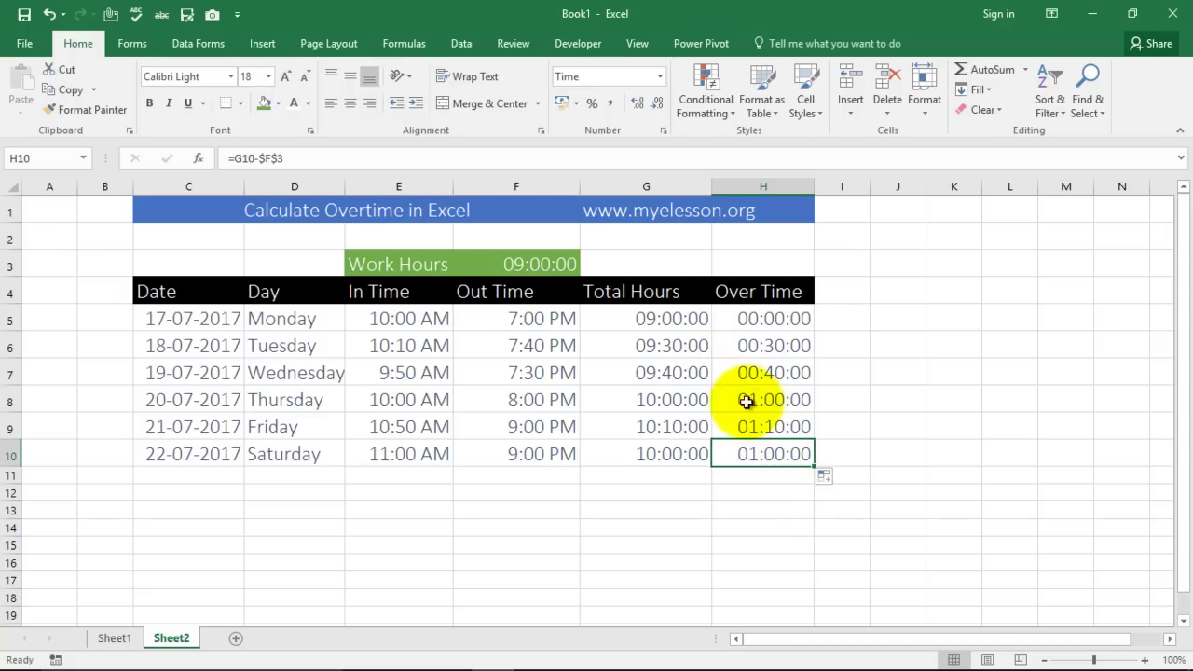
{"action": "left_click", "coordinate": [774, 474]}
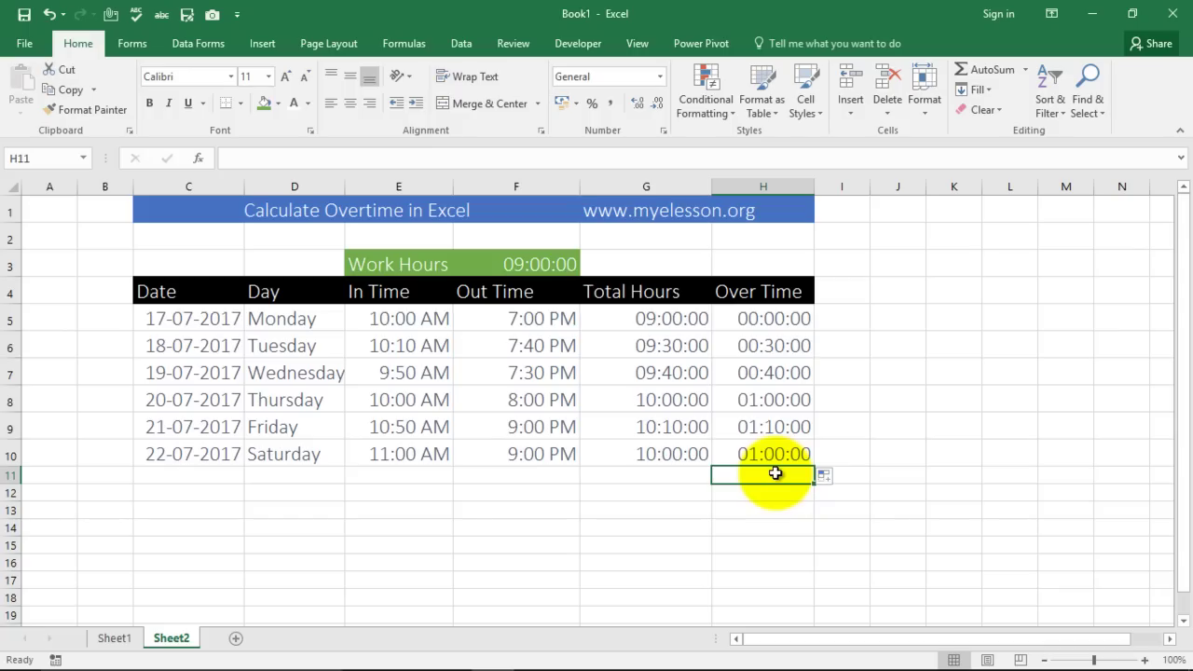
AutoSum H5:H10 into H11, giving 04:20:00, and style it with Title.
{"action": "key", "text": "alt+equal"}
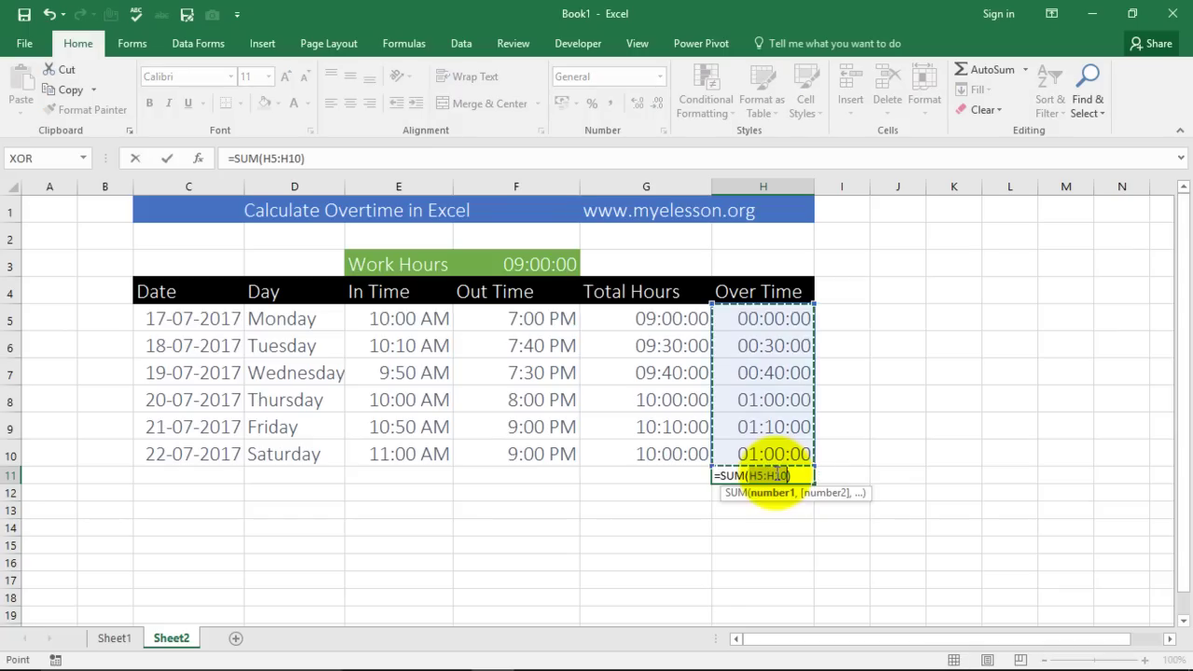
{"action": "key", "text": "Return"}
{"action": "left_click", "coordinate": [774, 475]}
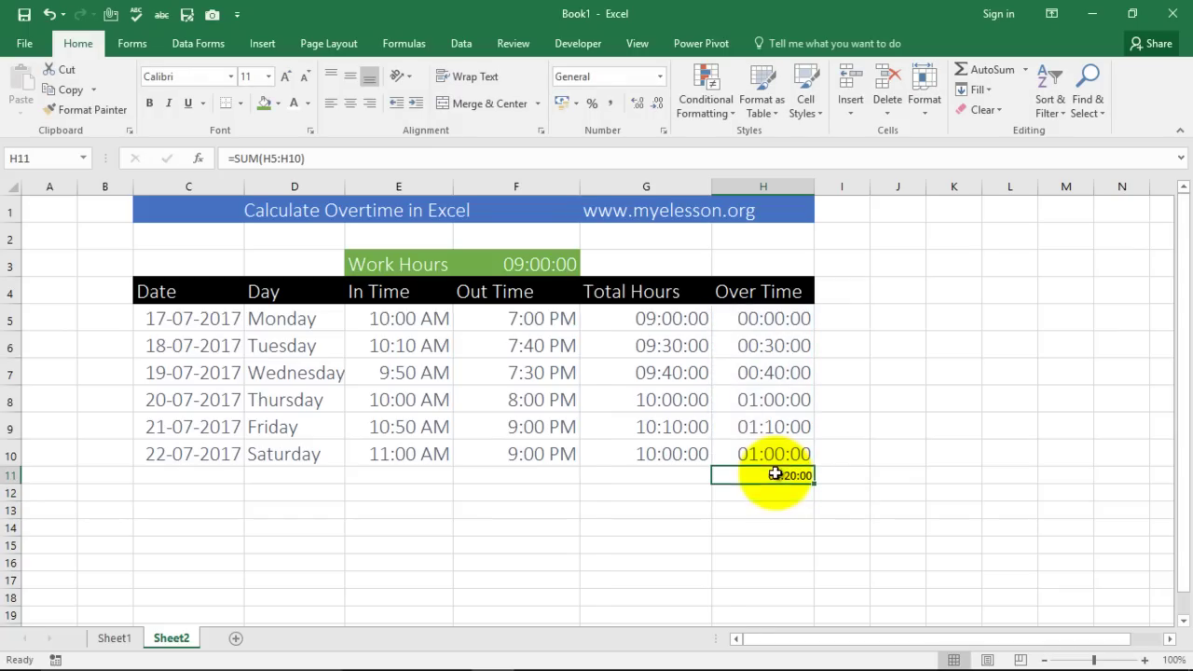
{"action": "left_click", "coordinate": [805, 93]}
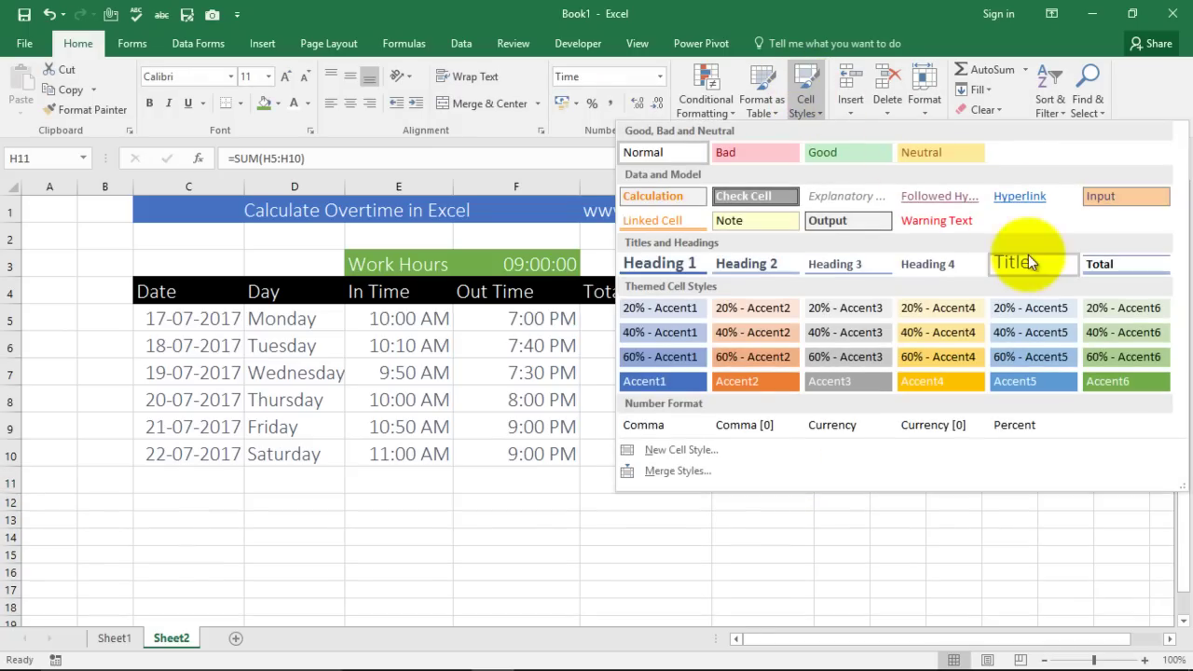
{"action": "left_click", "coordinate": [1016, 258]}
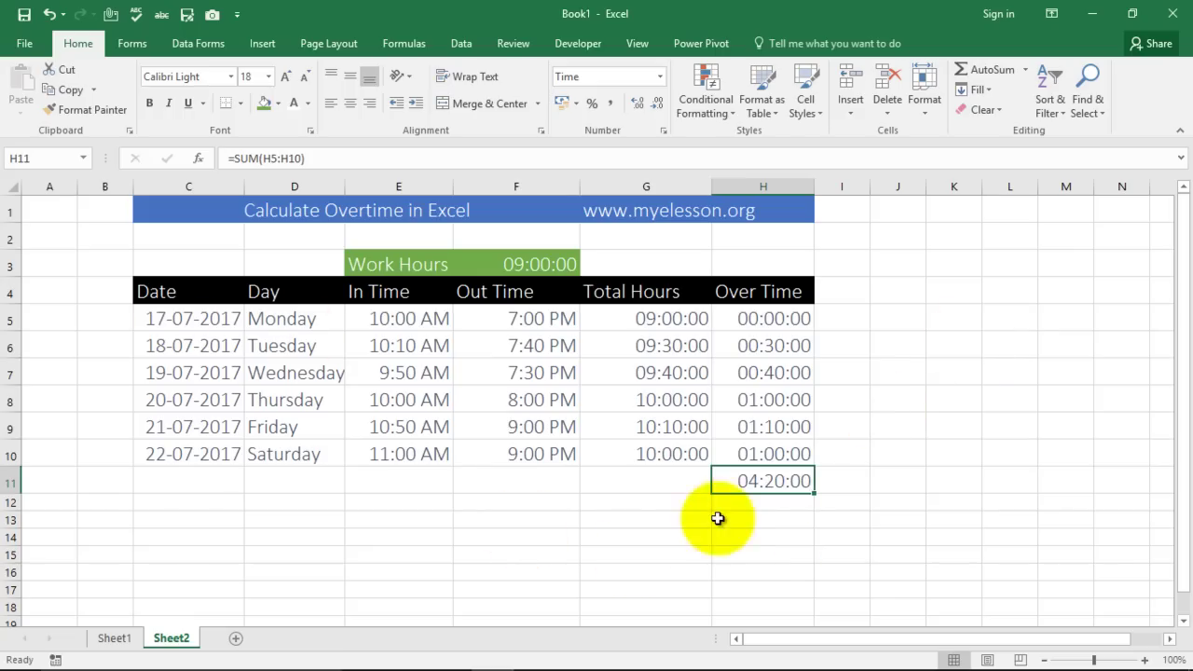
{"action": "left_click", "coordinate": [842, 482]}
{"action": "left_click", "coordinate": [787, 482]}
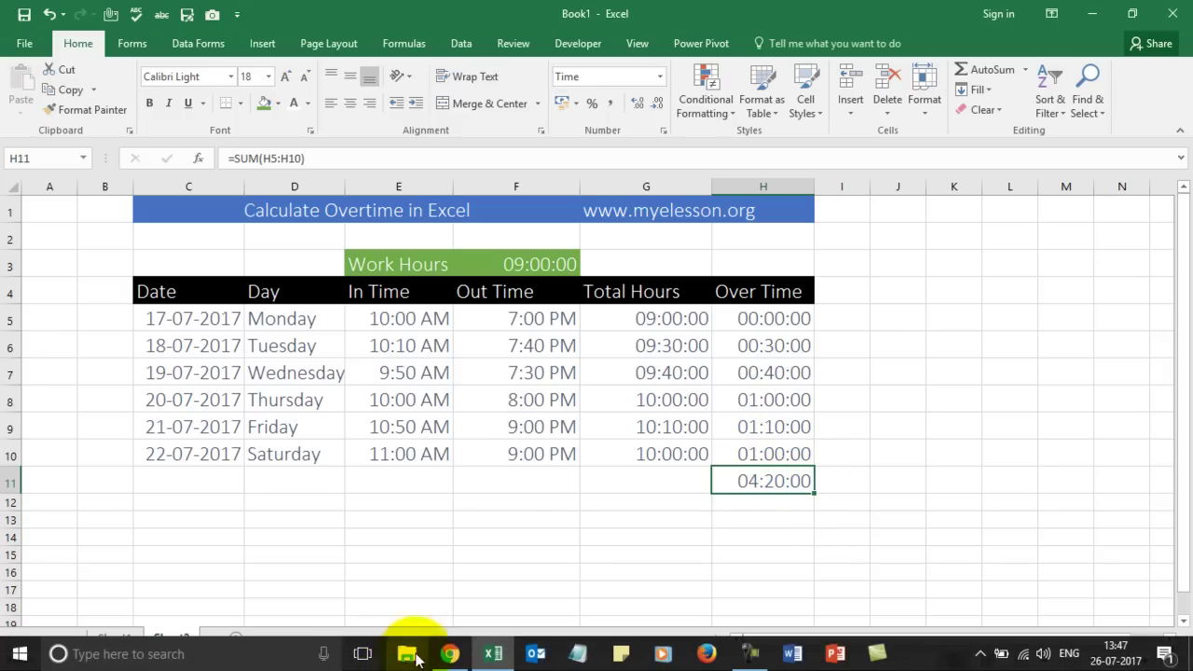
{"action": "left_click", "coordinate": [450, 657]}
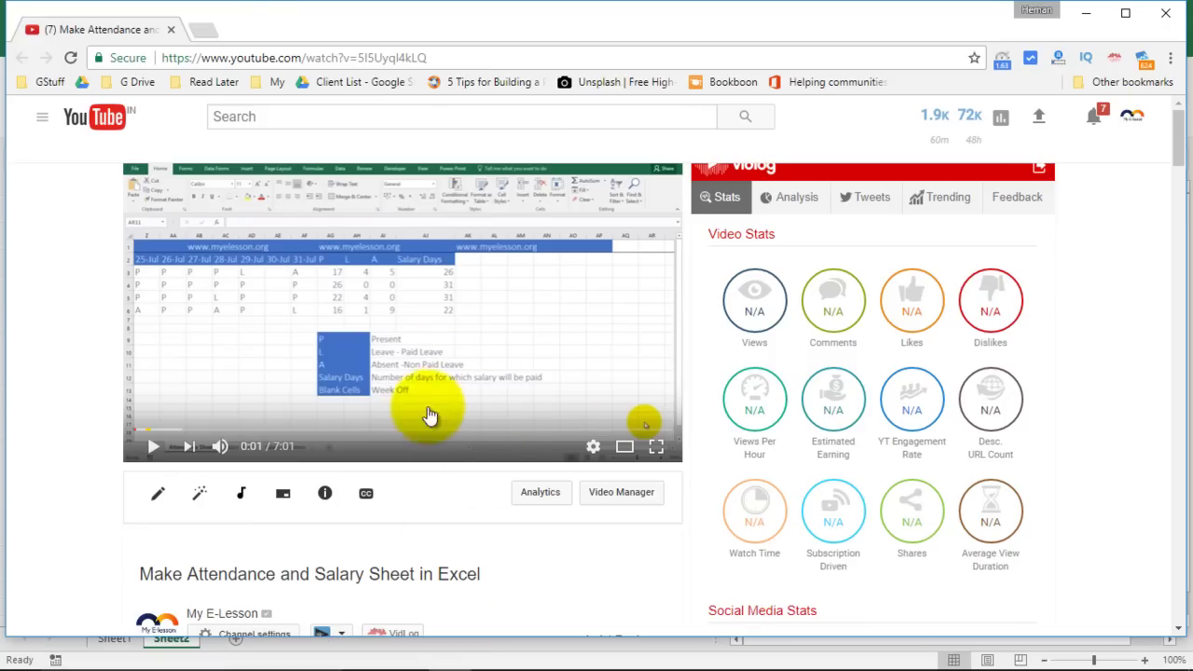
{"action": "scroll", "coordinate": [472, 416], "scroll_direction": "down", "scroll_amount": 1}
{"action": "scroll", "coordinate": [472, 417], "scroll_direction": "down", "scroll_amount": 3}
{"action": "scroll", "coordinate": [457, 426], "scroll_direction": "down", "scroll_amount": 2}
{"action": "scroll", "coordinate": [435, 434], "scroll_direction": "down", "scroll_amount": 4}
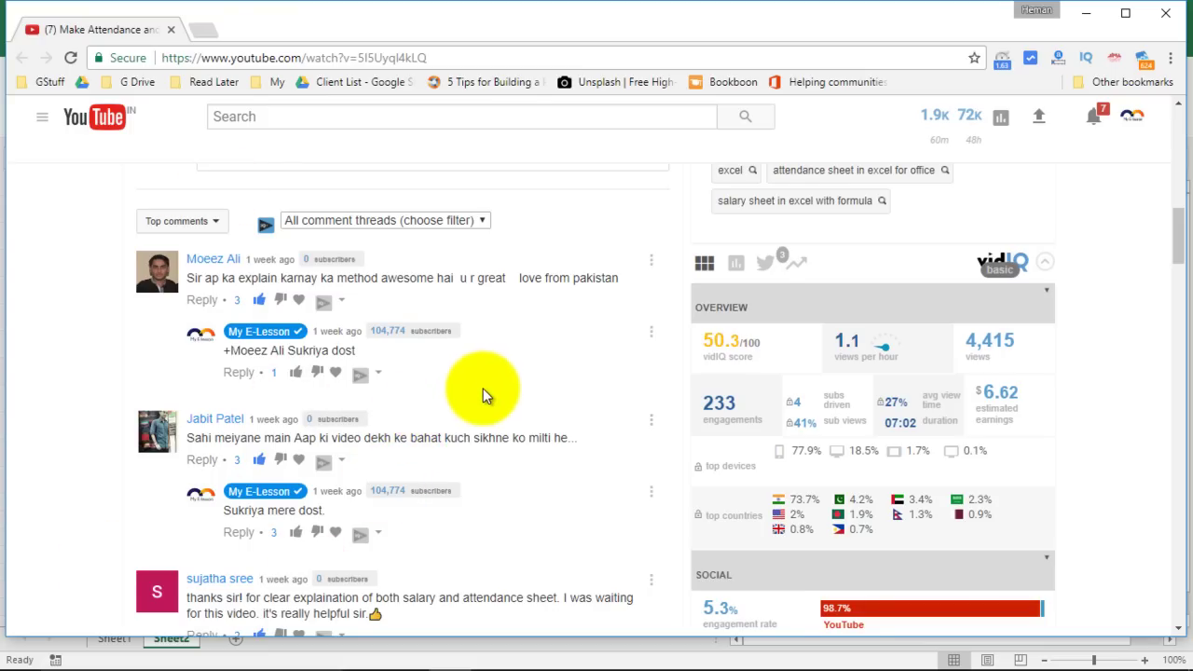
{"action": "scroll", "coordinate": [485, 401], "scroll_direction": "up", "scroll_amount": 2}
{"action": "scroll", "coordinate": [528, 410], "scroll_direction": "up", "scroll_amount": 2}
{"action": "scroll", "coordinate": [528, 438], "scroll_direction": "up", "scroll_amount": 3}
{"action": "scroll", "coordinate": [532, 494], "scroll_direction": "up", "scroll_amount": 2}
{"action": "scroll", "coordinate": [533, 513], "scroll_direction": "down", "scroll_amount": 2}
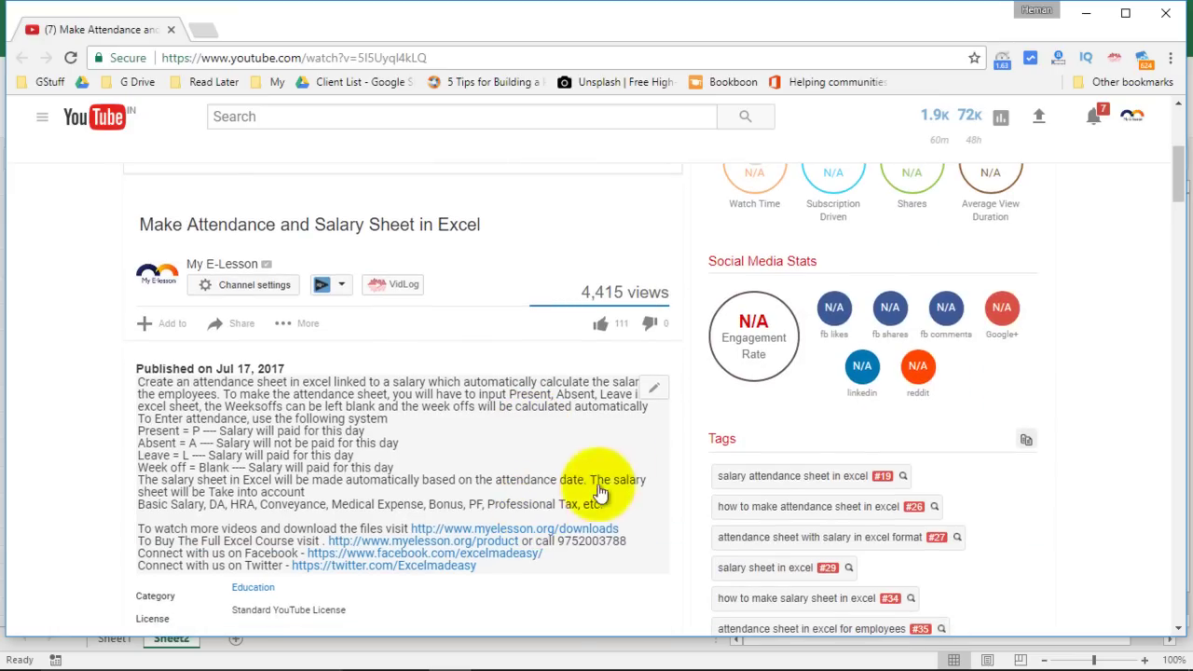
{"action": "left_click", "coordinate": [492, 658]}
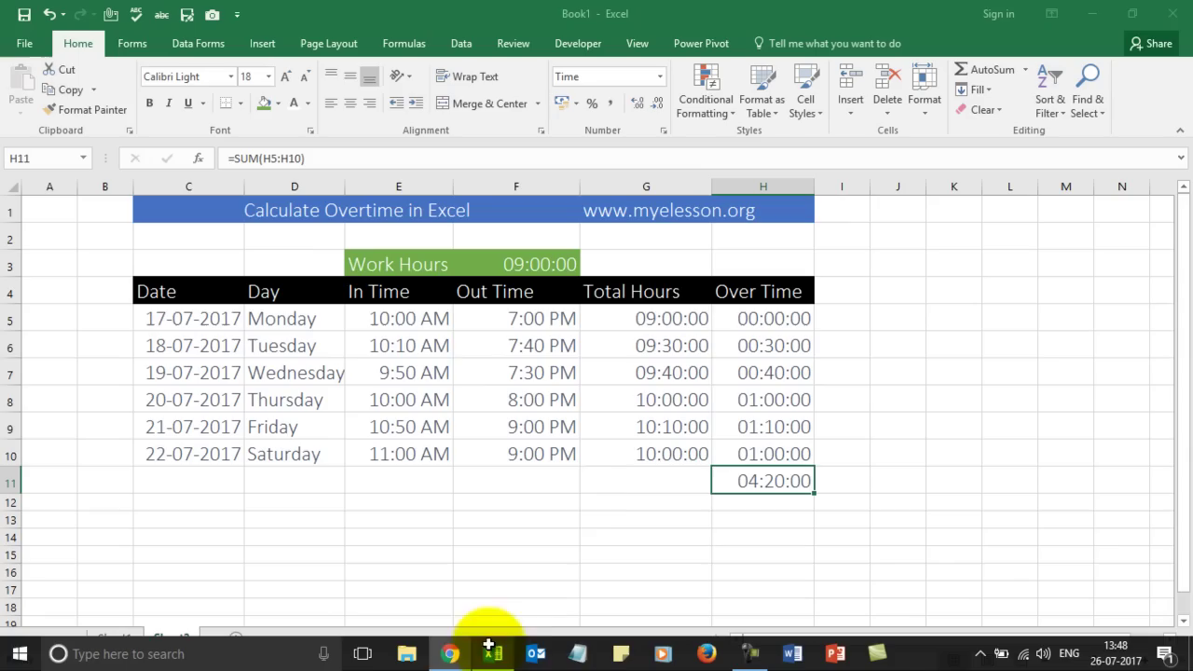